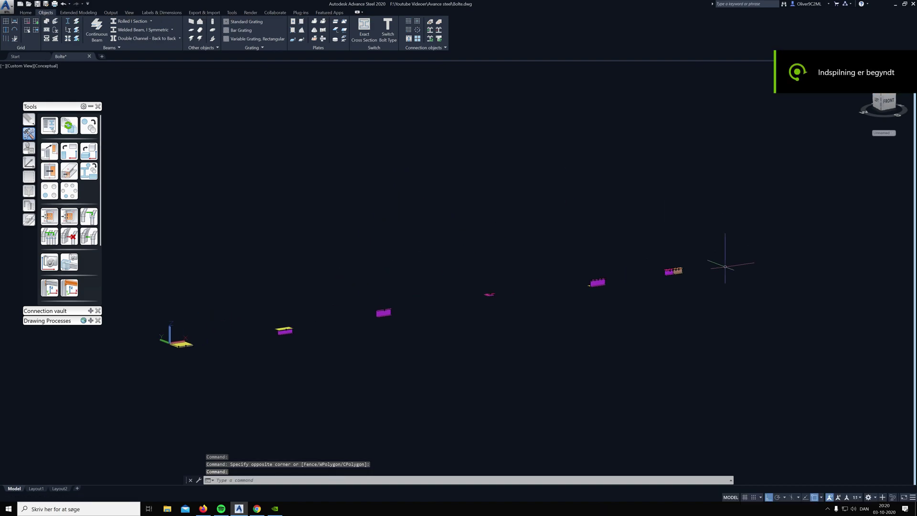
Step: Examine the bolt joining the yellow plate to the purple beam's upper flange
scroll(749, 259, down, 2)
middle_drag(783, 266, 679, 297)
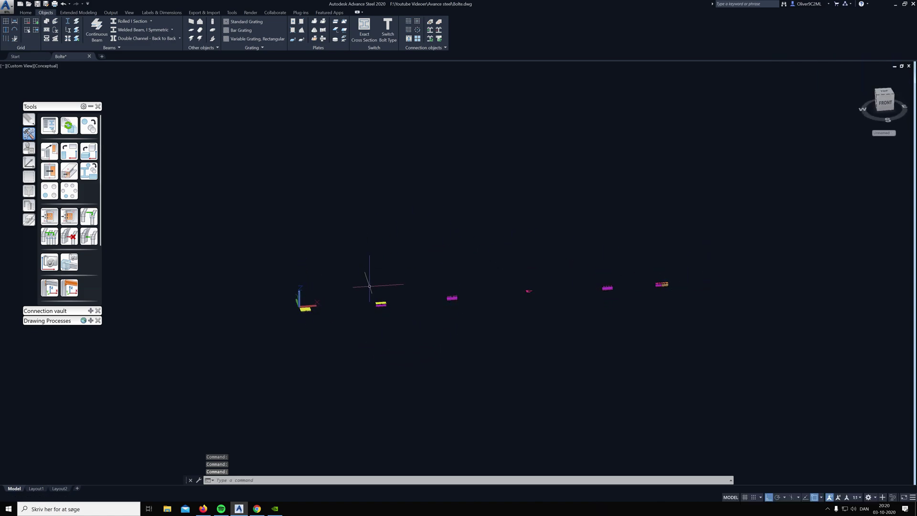
shift+middle_drag(375, 252, 430, 249)
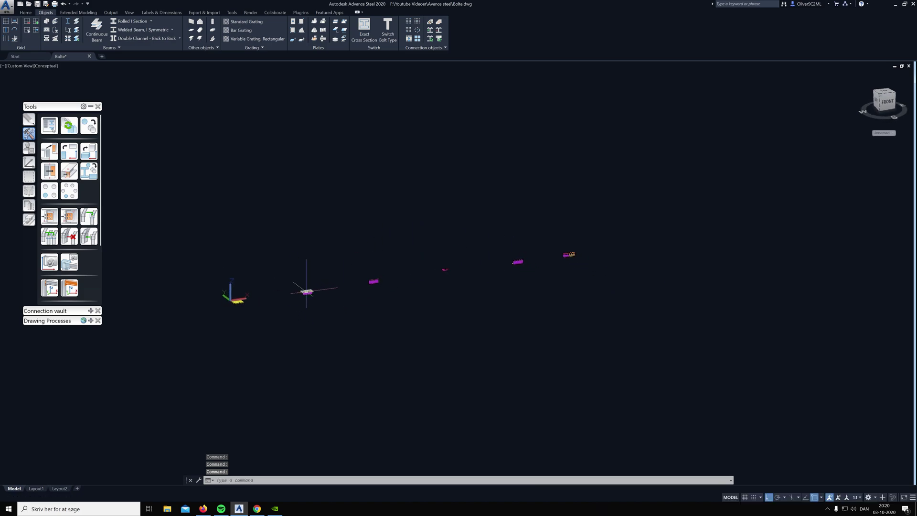
scroll(265, 271, up, 2)
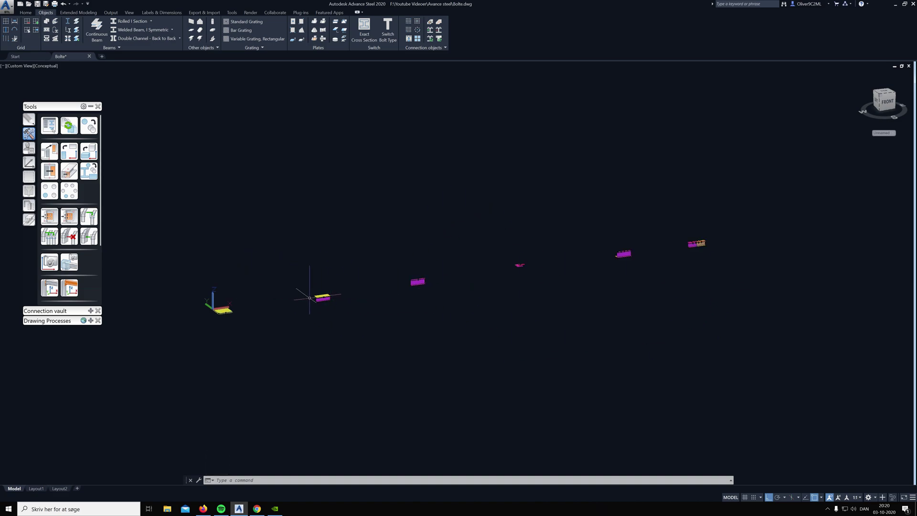
scroll(306, 294, up, 2)
scroll(347, 296, up, 4)
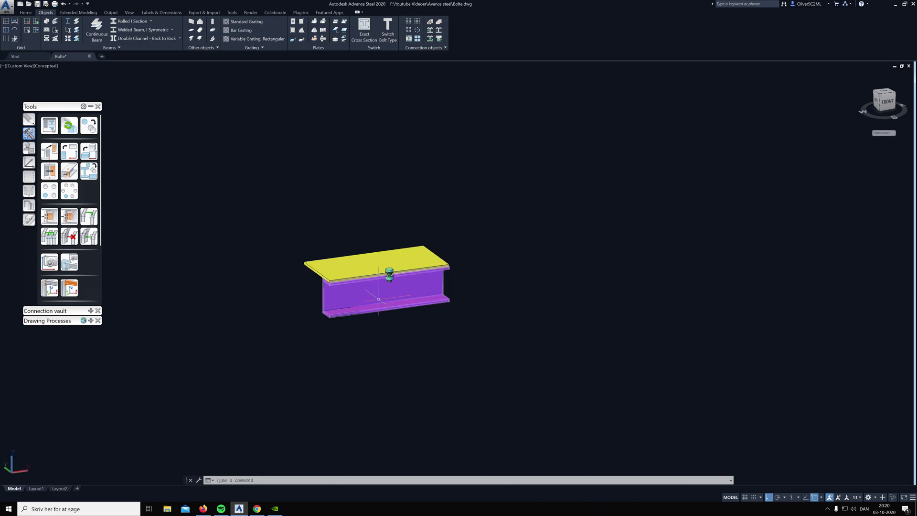
scroll(388, 268, up, 2)
middle_drag(359, 188, 448, 247)
scroll(447, 247, up, 1)
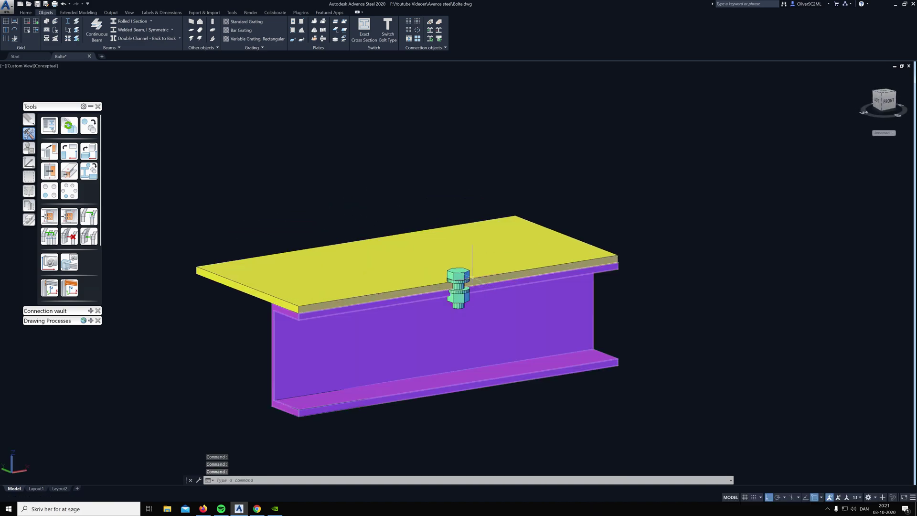
click(442, 258)
click(460, 270)
key(Escape)
key(Escape)
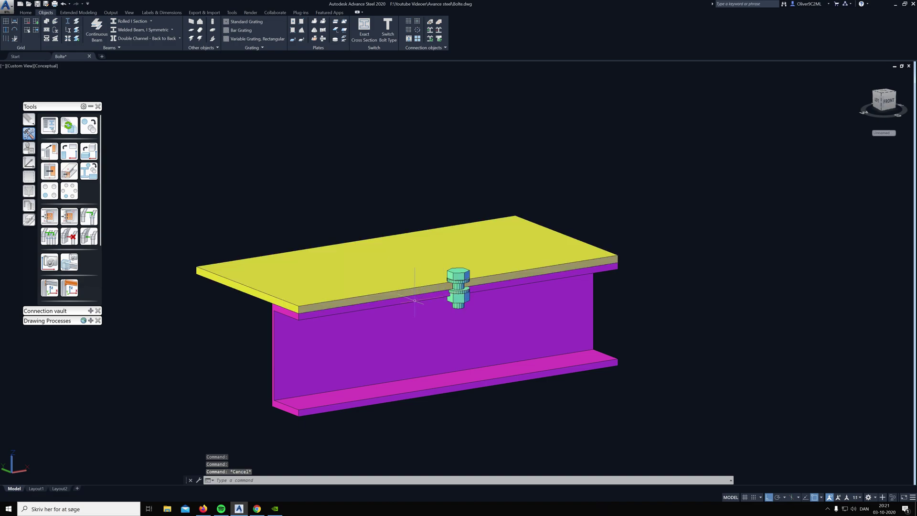
scroll(424, 305, up, 4)
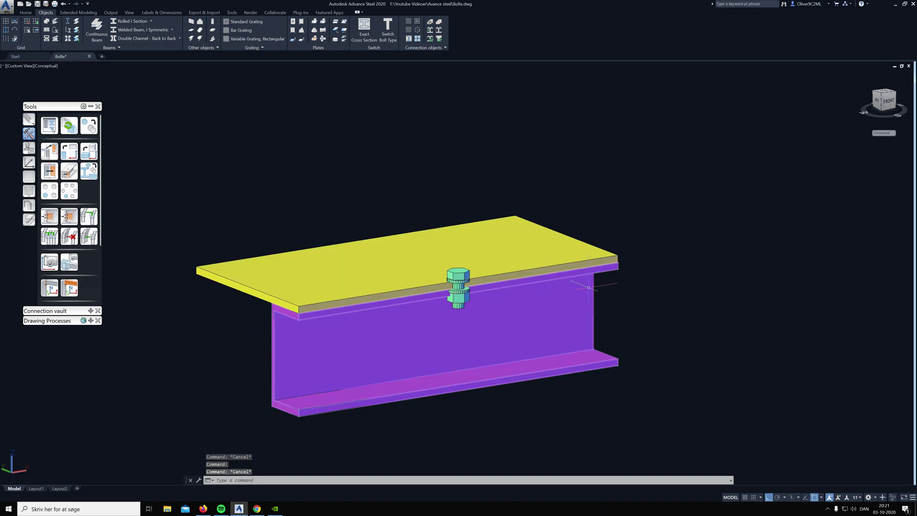
scroll(461, 270, down, 3)
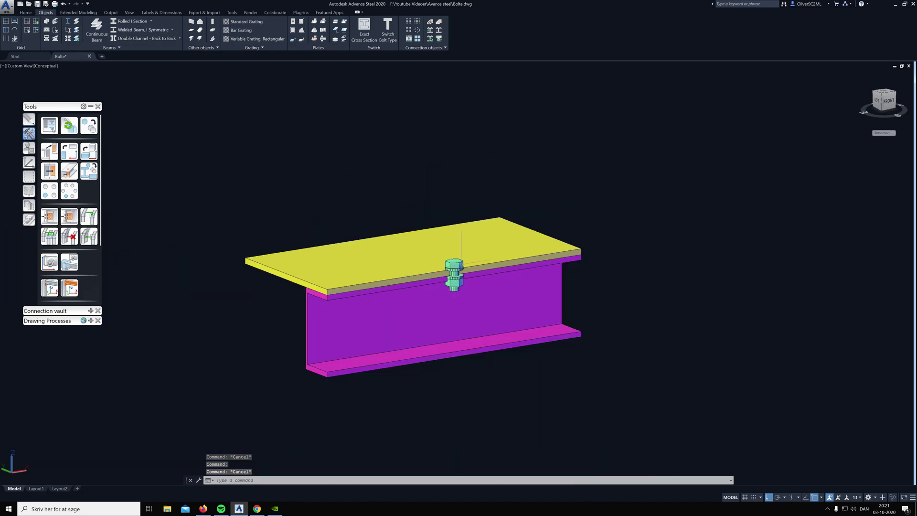
scroll(449, 262, up, 2)
click(451, 261)
key(Escape)
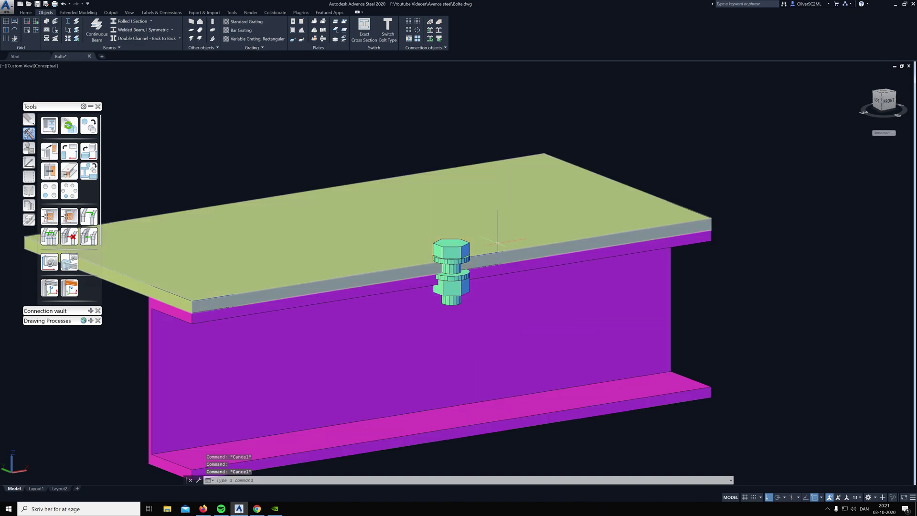
scroll(492, 234, down, 2)
mouse_move(661, 257)
shift+middle_down()
mouse_move(546, 288)
mouse_move(654, 255)
shift+middle_up()
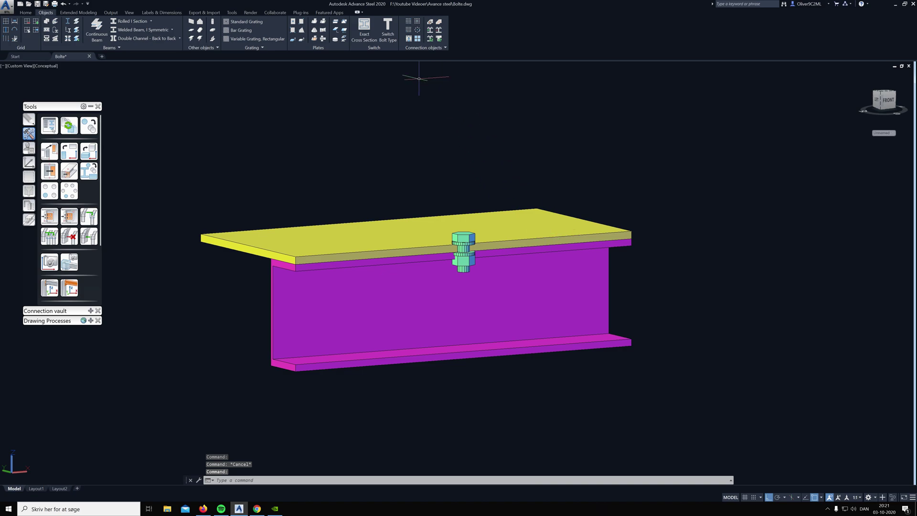
Step: Add the purple beam under the yellow plate to the existing bolt's connection
click(26, 13)
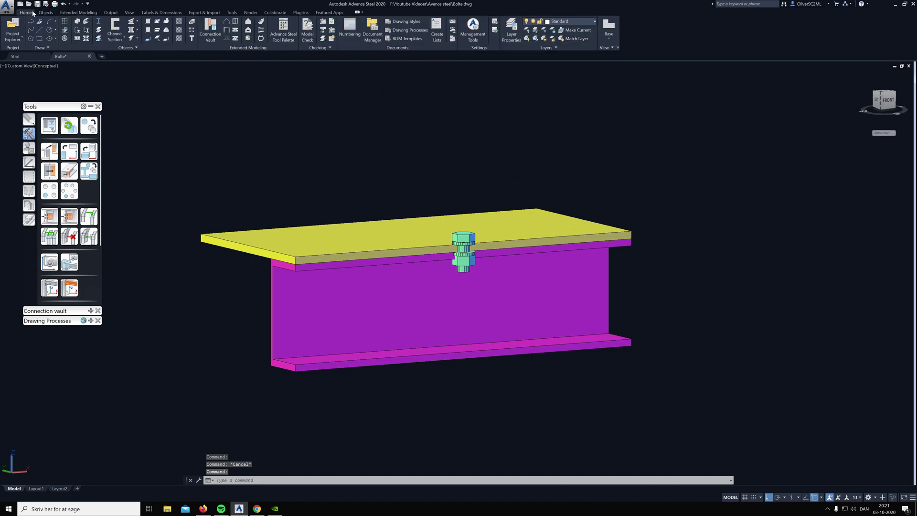
click(46, 13)
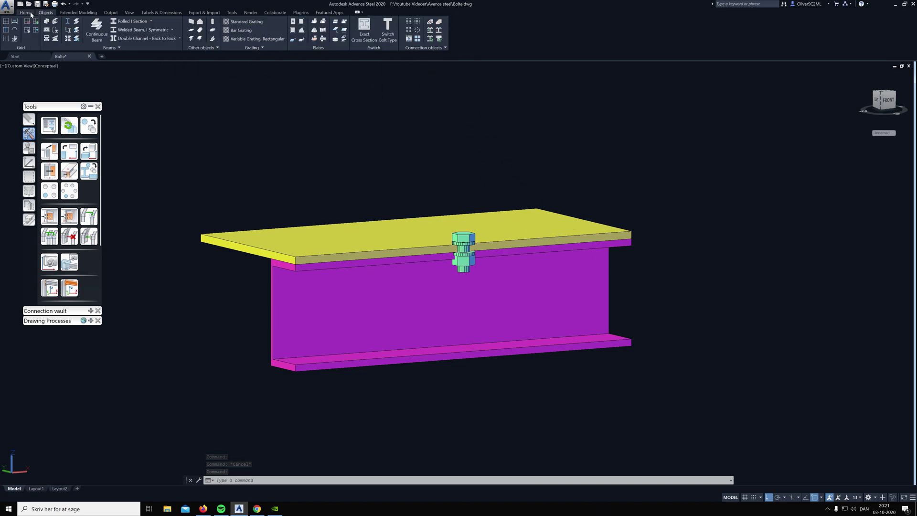
click(430, 31)
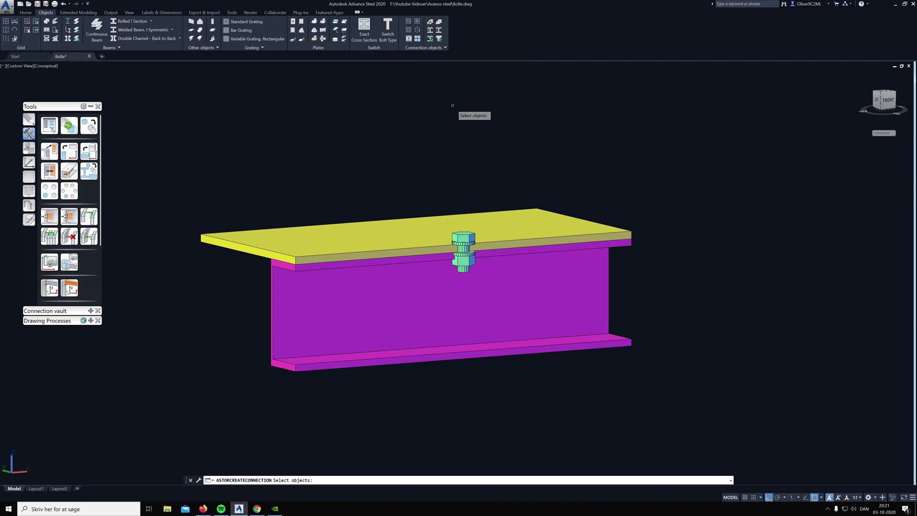
mouse_move(479, 230)
shift+middle_down()
mouse_move(471, 192)
mouse_move(483, 213)
shift+middle_up()
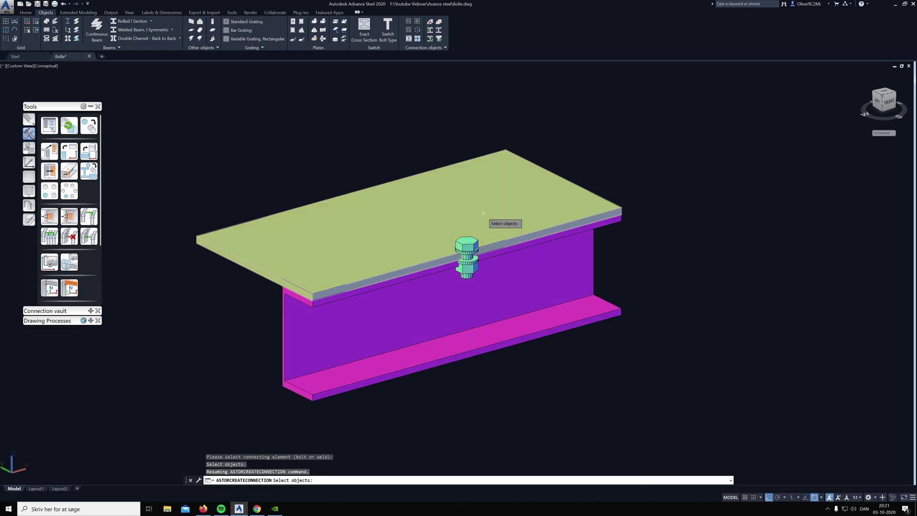
scroll(473, 231, up, 5)
click(462, 251)
scroll(462, 240, down, 7)
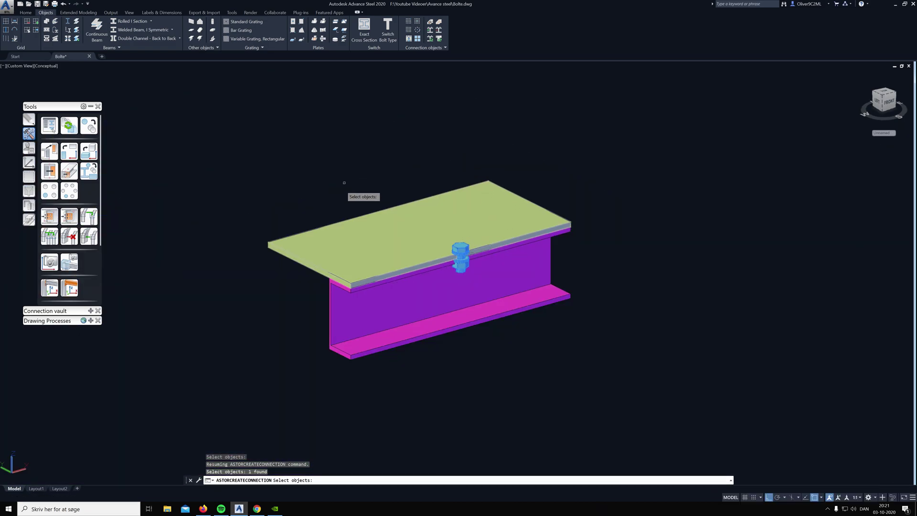
scroll(476, 267, up, 4)
shift+middle_drag(507, 287, 571, 245)
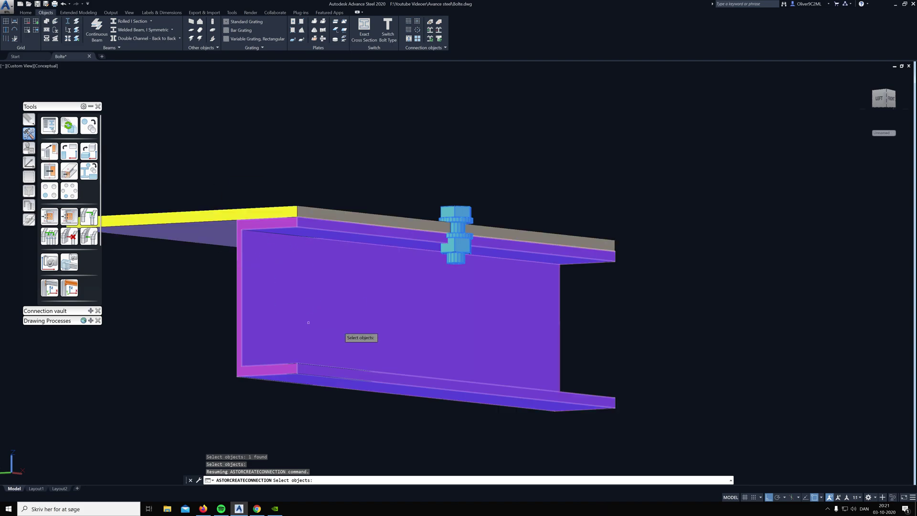
shift+middle_drag(422, 151, 443, 184)
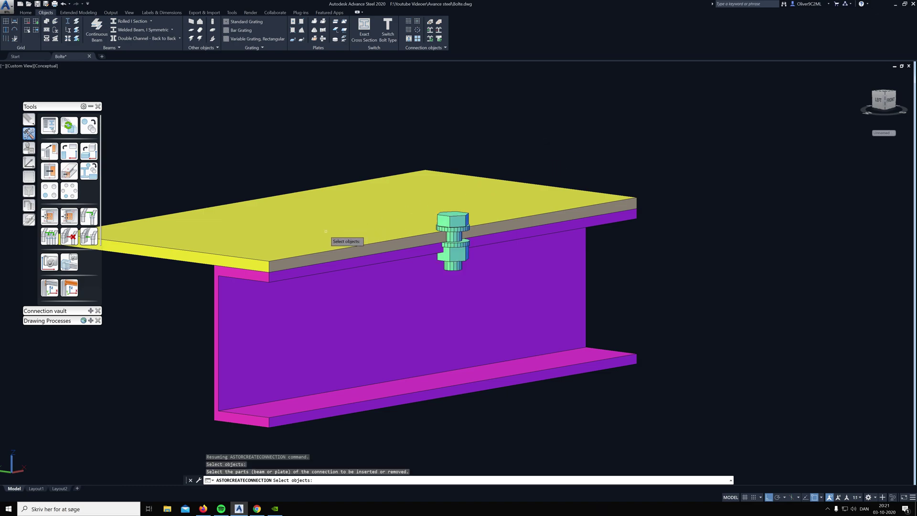
shift+middle_drag(325, 231, 296, 277)
click(212, 255)
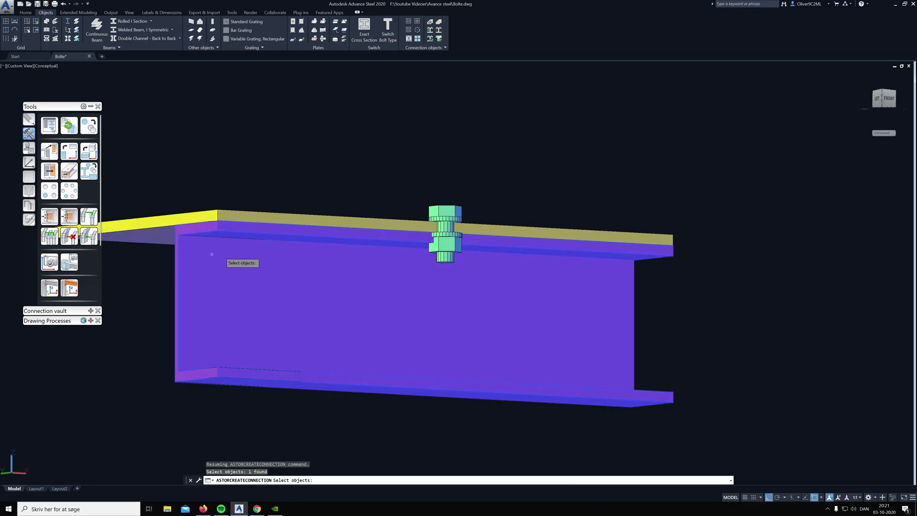
key(Return)
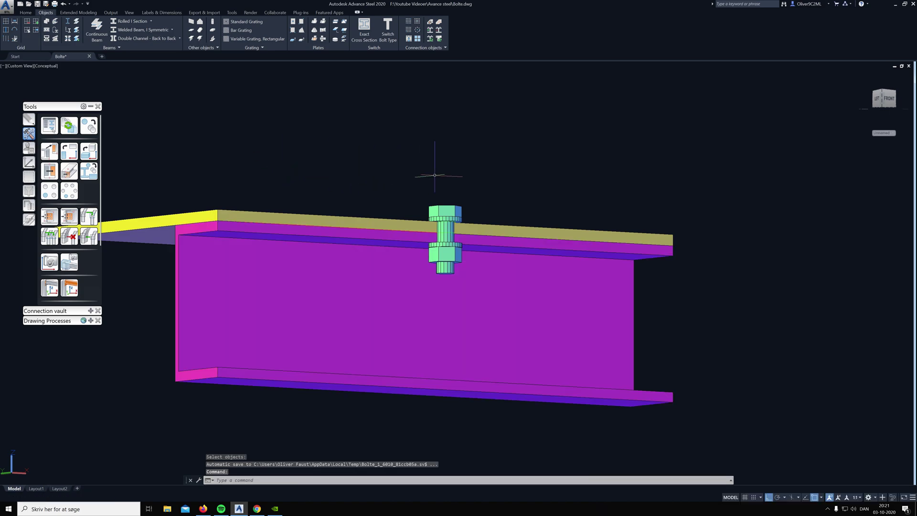
shift+middle_drag(435, 175, 411, 200)
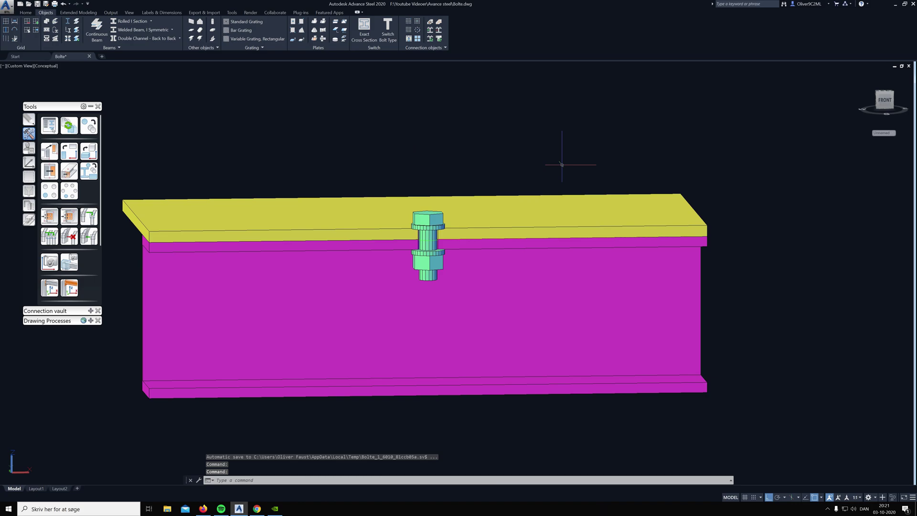
scroll(437, 135, up, 2)
shift+middle_drag(437, 135, 455, 146)
scroll(459, 143, down, 5)
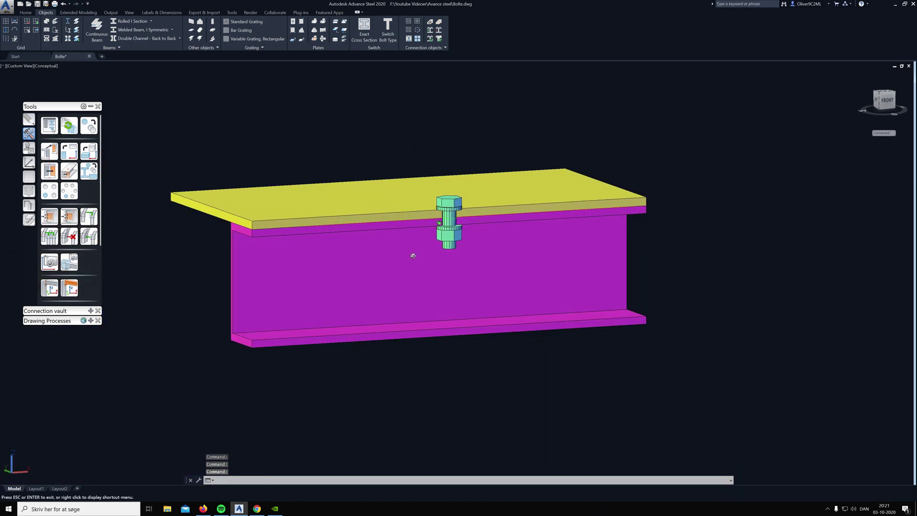
shift+middle_drag(412, 254, 436, 263)
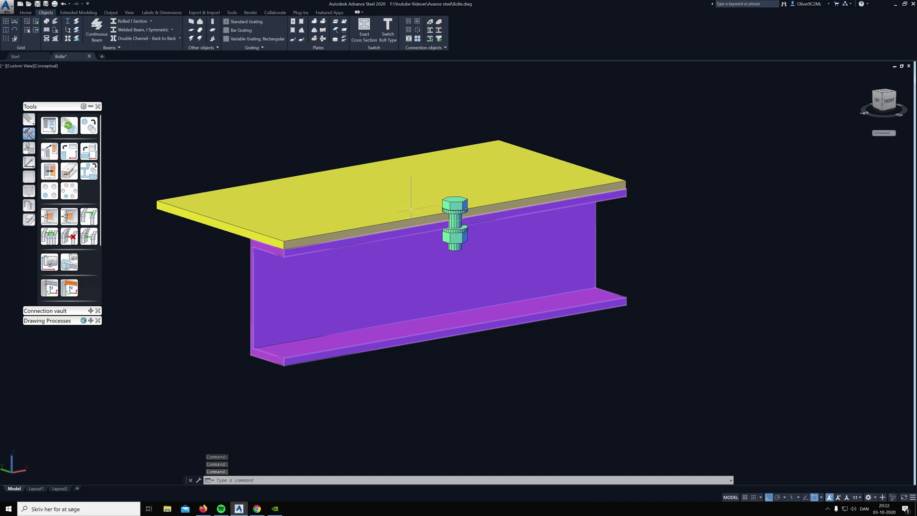
key(Escape)
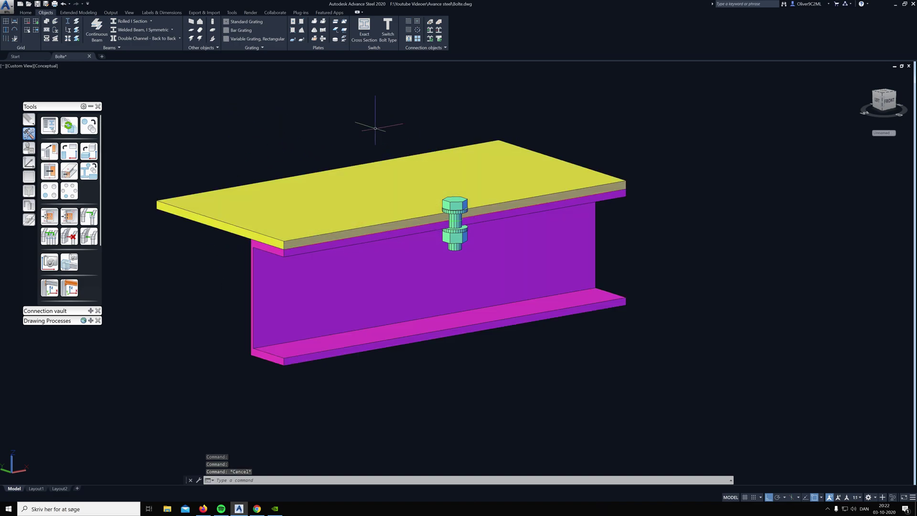
Step: Remove the purple beam from the bolt connection, leaving the yellow plate connected
click(438, 30)
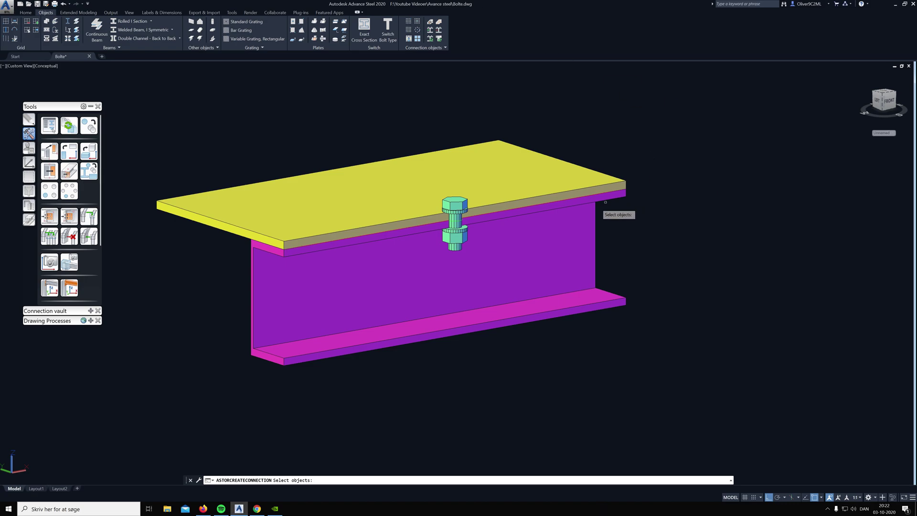
scroll(462, 211, up, 3)
click(459, 201)
key(Return)
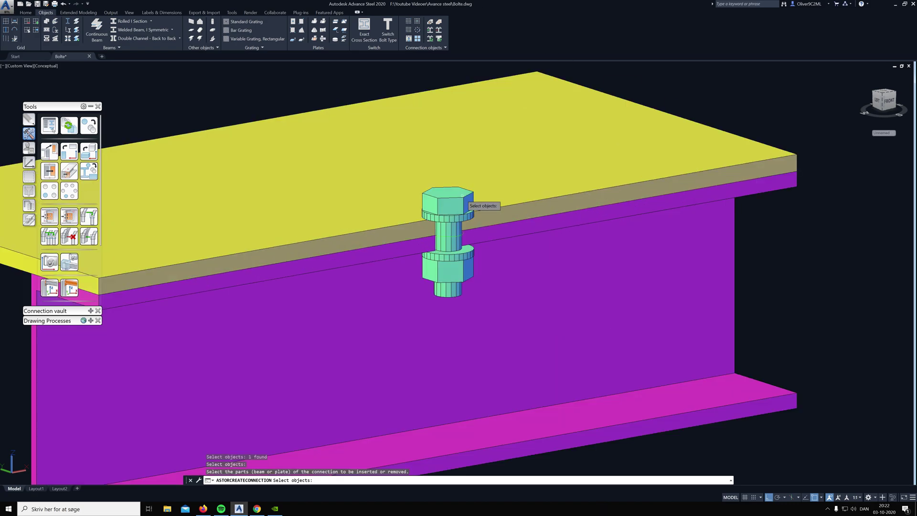
scroll(459, 203, down, 4)
click(550, 235)
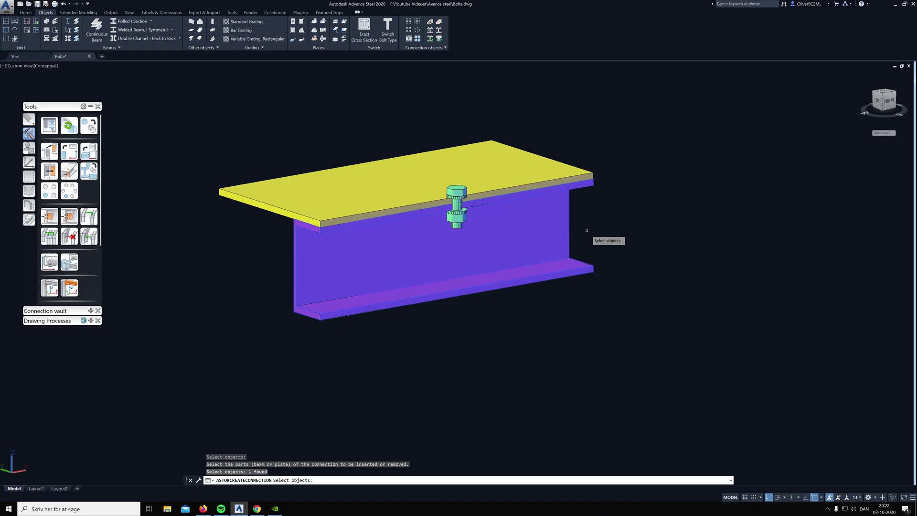
key(Return)
scroll(479, 181, up, 3)
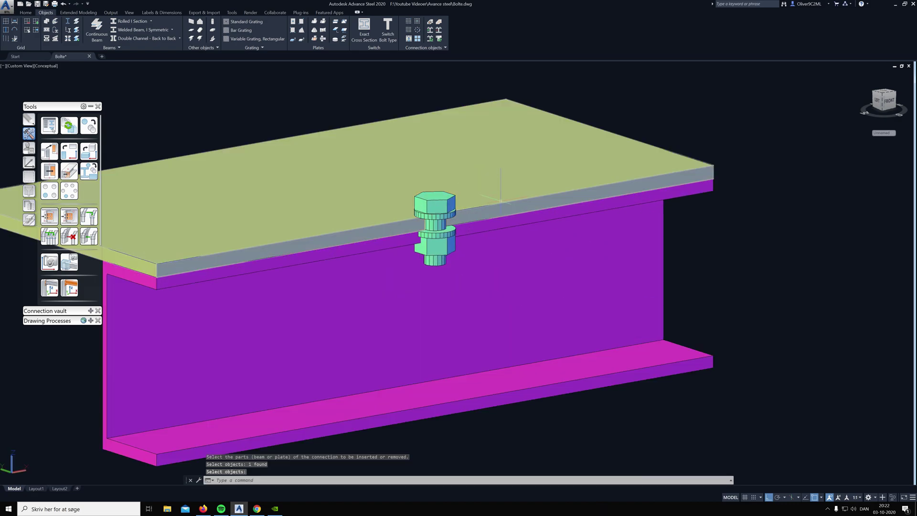
shift+middle_drag(500, 189, 396, 182)
scroll(396, 183, up, 5)
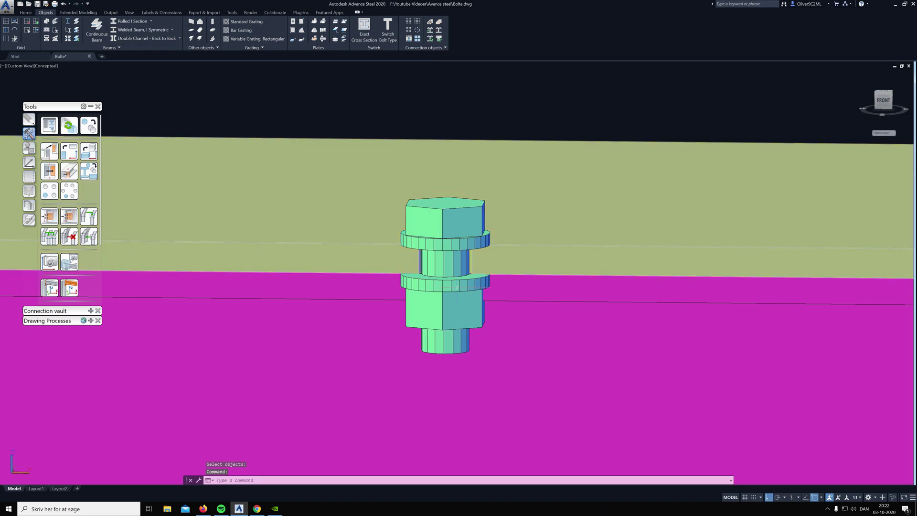
scroll(382, 148, down, 5)
key(Escape)
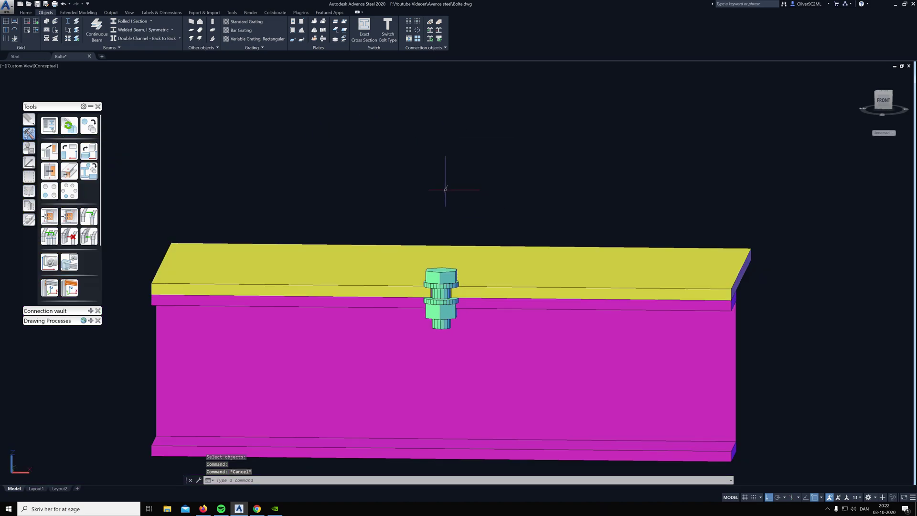
Step: Open the properties of the bolt on the neighbouring beam without a plate and turn off Finish calculation at gap
scroll(352, 133, down, 2)
middle_drag(446, 195, 436, 252)
scroll(423, 165, down, 4)
scroll(423, 164, down, 5)
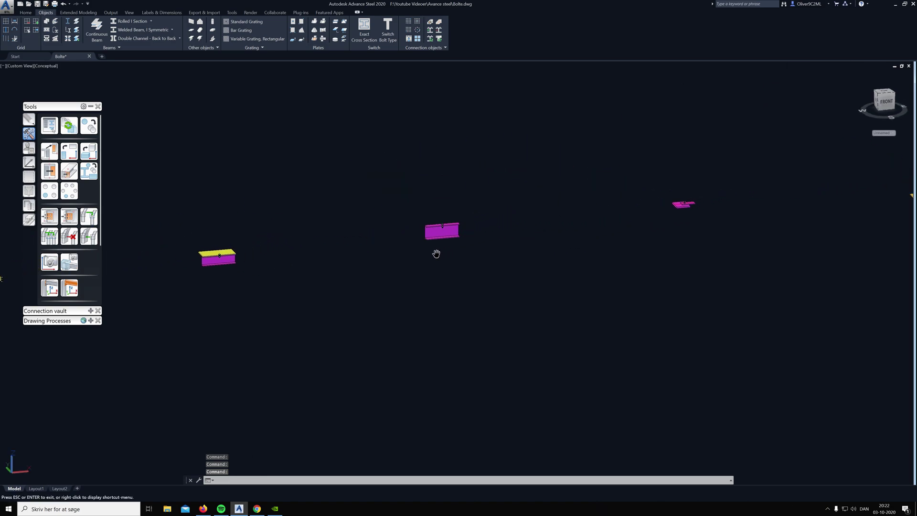
scroll(438, 213, up, 10)
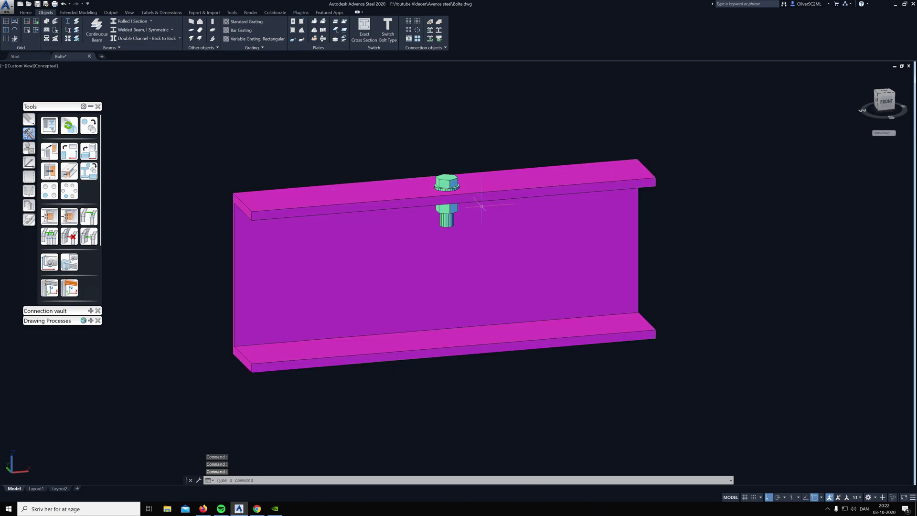
scroll(454, 212, down, 2)
shift+middle_drag(454, 211, 425, 202)
scroll(466, 237, down, 3)
scroll(466, 237, up, 8)
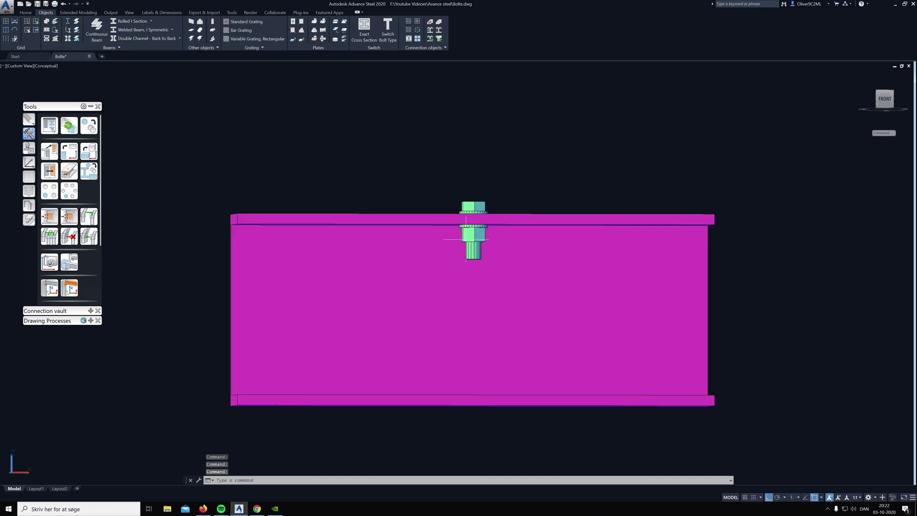
shift+middle_drag(499, 193, 440, 243)
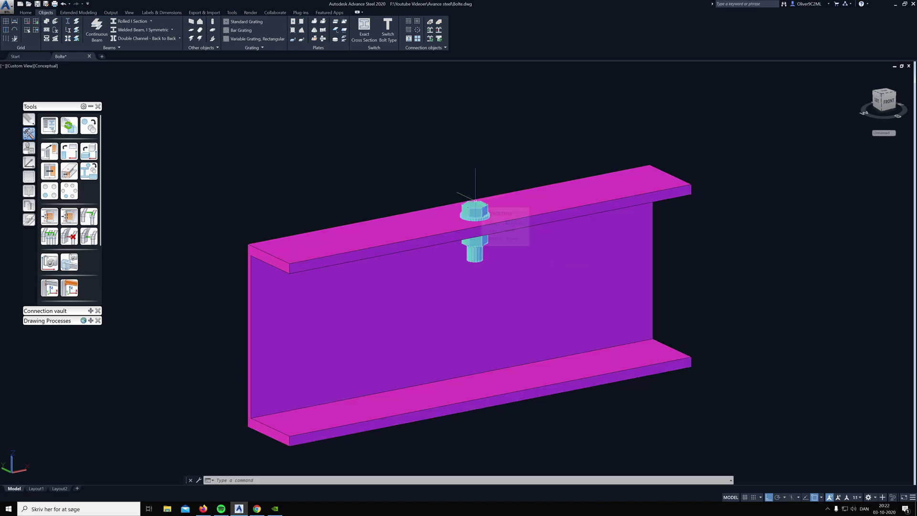
double_click(487, 205)
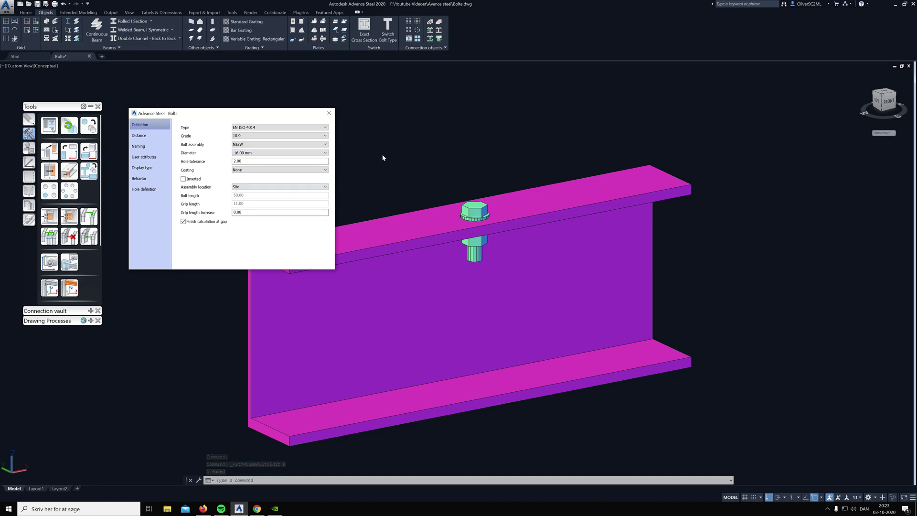
middle_drag(383, 147, 408, 116)
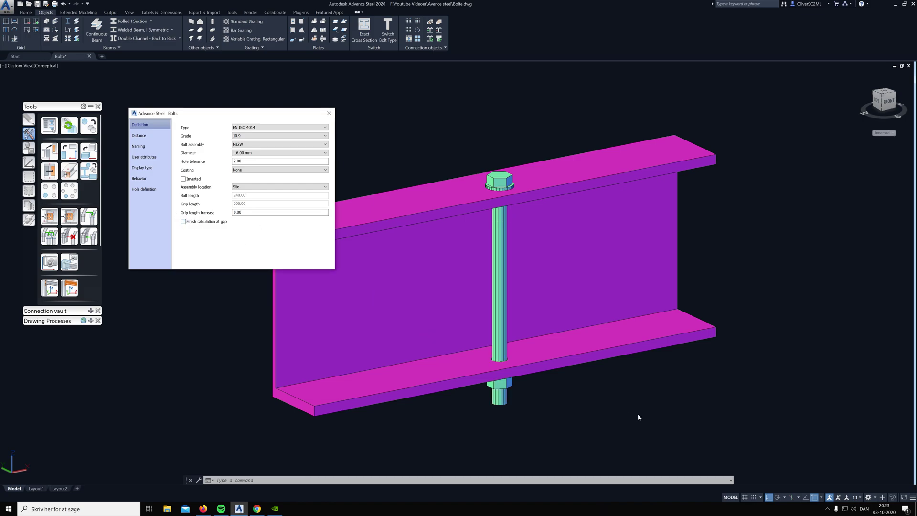
Step: Turn on Finish calculation at gap for the bolt running through both flanges of the purple beam
shift+middle_drag(615, 389, 563, 363)
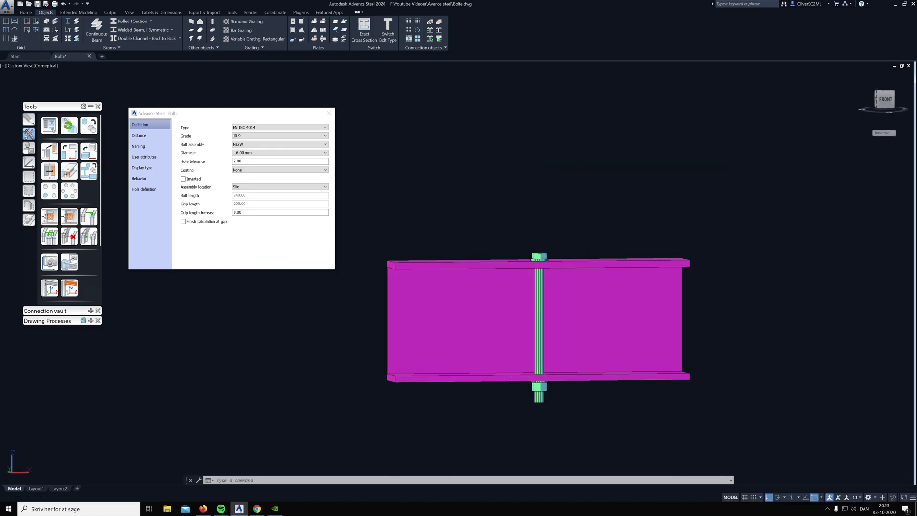
shift+middle_drag(491, 295, 514, 311)
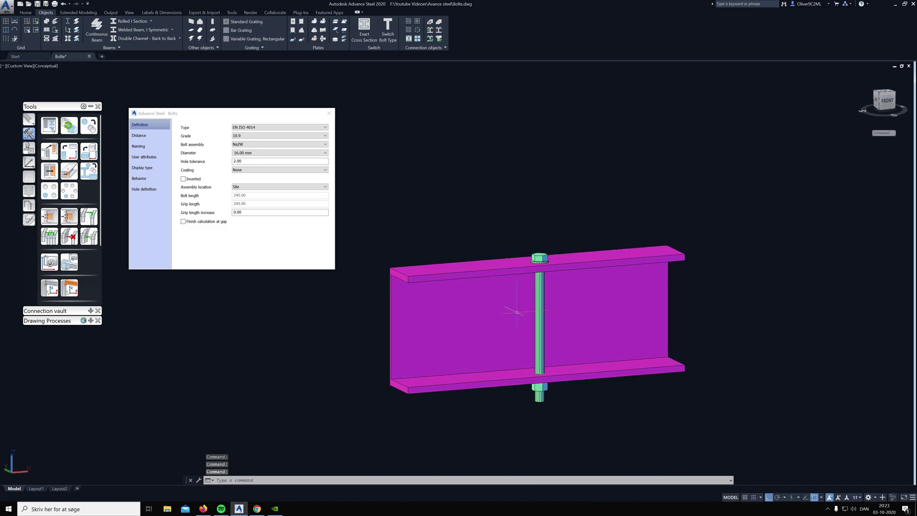
click(417, 319)
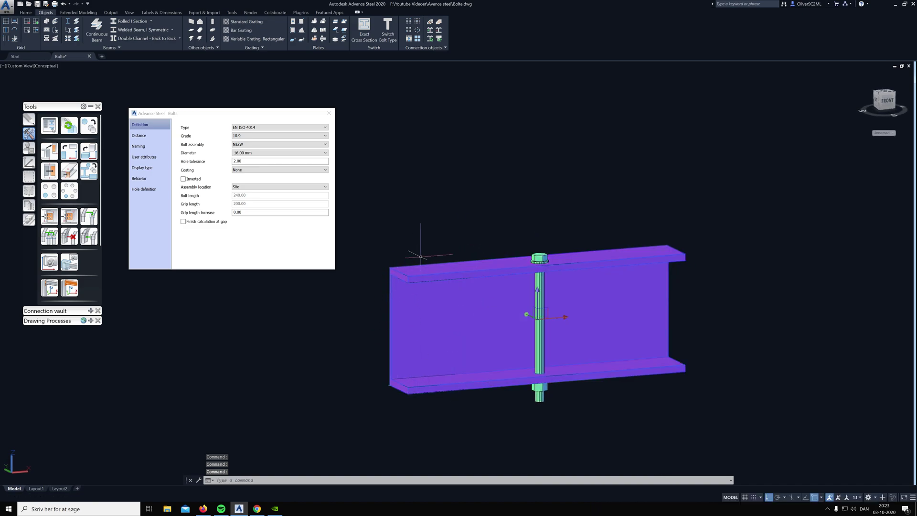
key(Escape)
key(Escape)
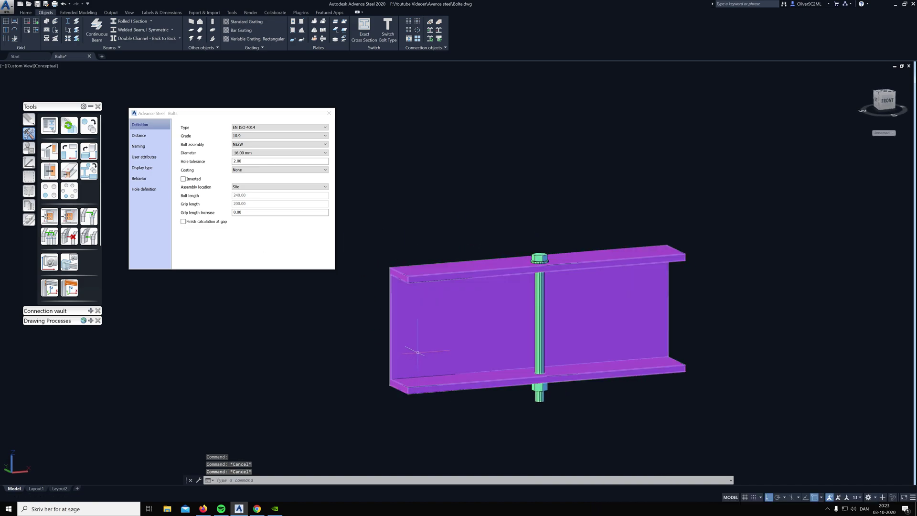
click(184, 222)
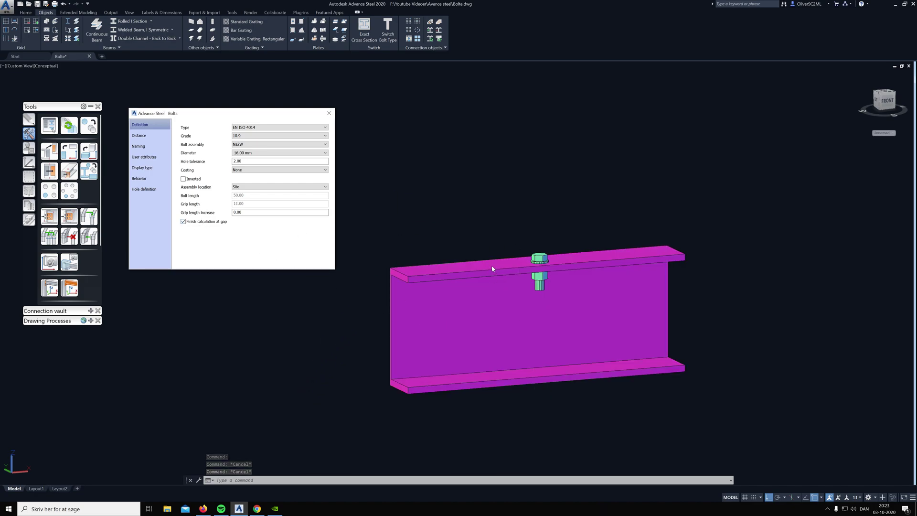
shift+middle_drag(403, 210, 451, 215)
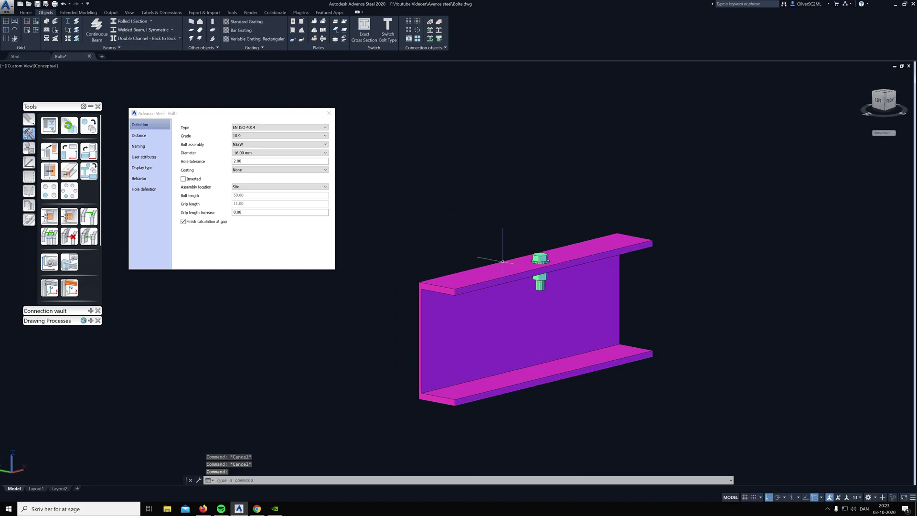
shift+middle_drag(501, 259, 427, 258)
middle_drag(473, 237, 433, 219)
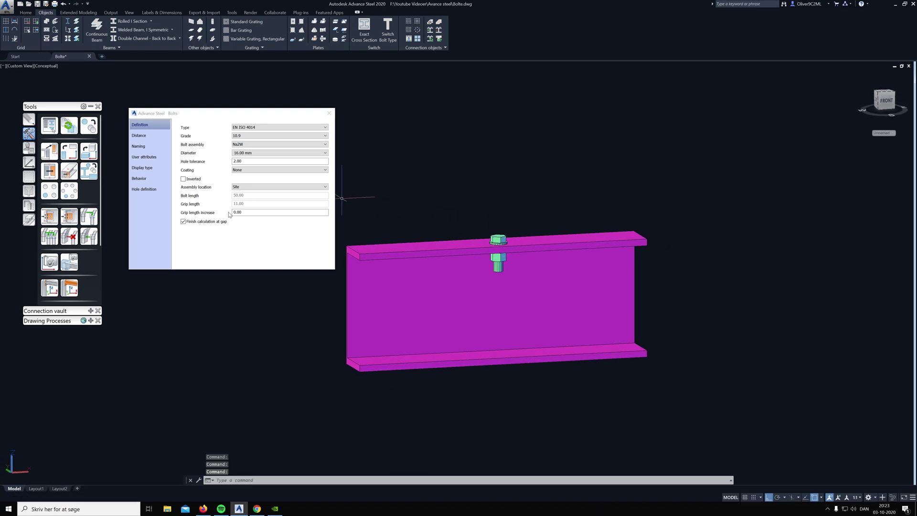
Step: Turn off Finish calculation at gap for the beam's bolt and view its full length
click(206, 222)
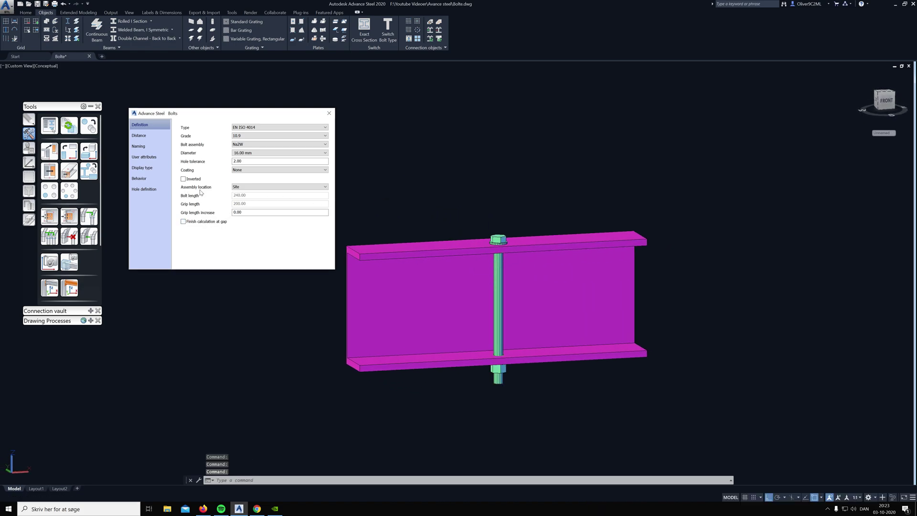
scroll(507, 239, up, 2)
scroll(497, 215, down, 4)
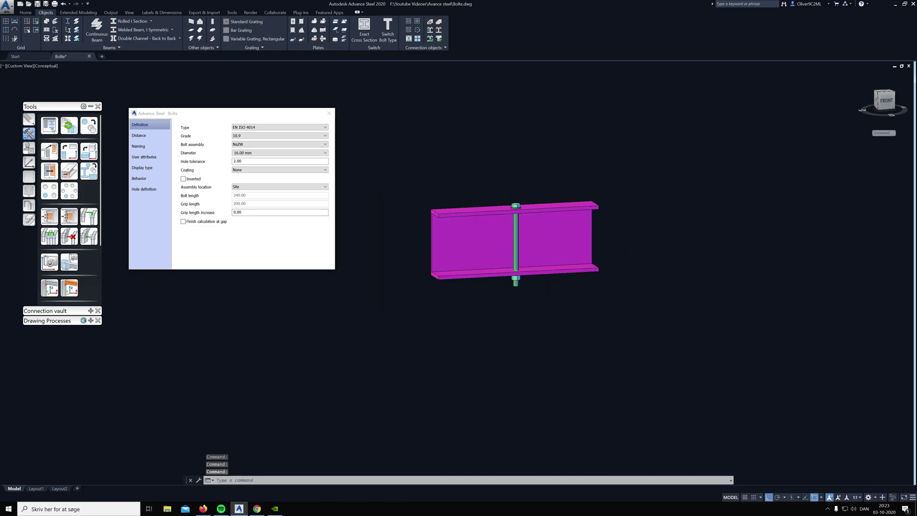
scroll(500, 285, up, 3)
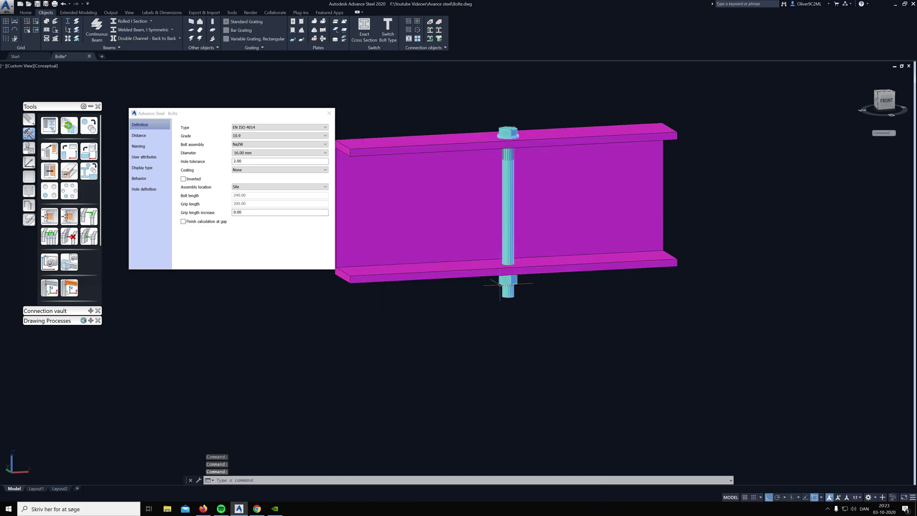
Step: Invert the beam bolt's direction and turn on Finish calculation at gap
click(183, 179)
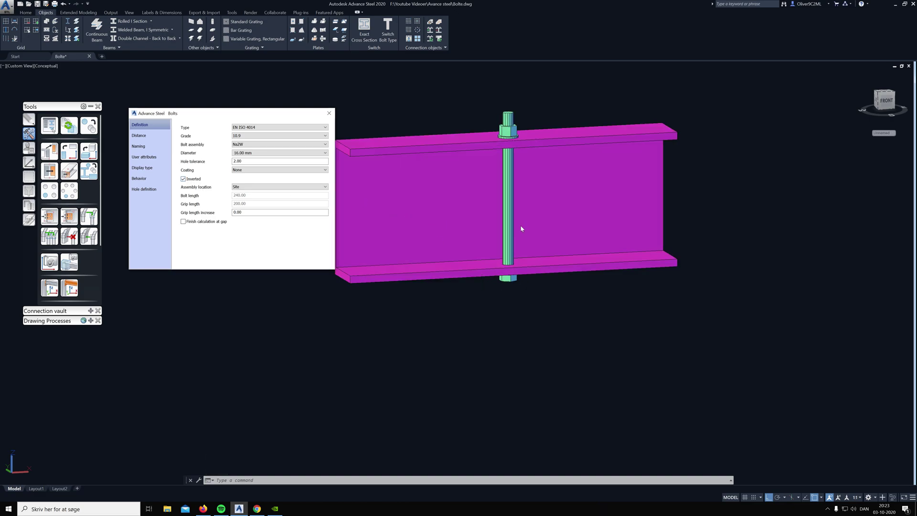
click(184, 180)
click(184, 179)
click(183, 221)
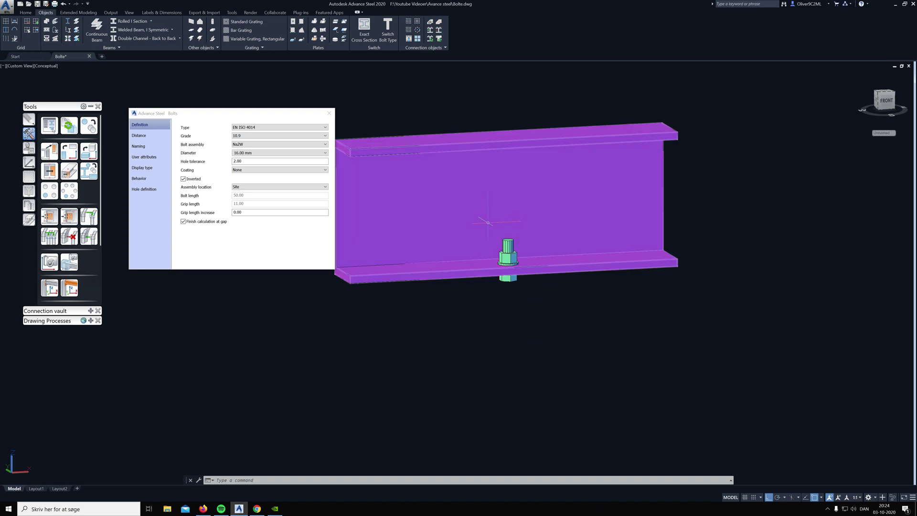
scroll(488, 222, down, 10)
shift+middle_drag(542, 209, 548, 231)
scroll(450, 221, up, 8)
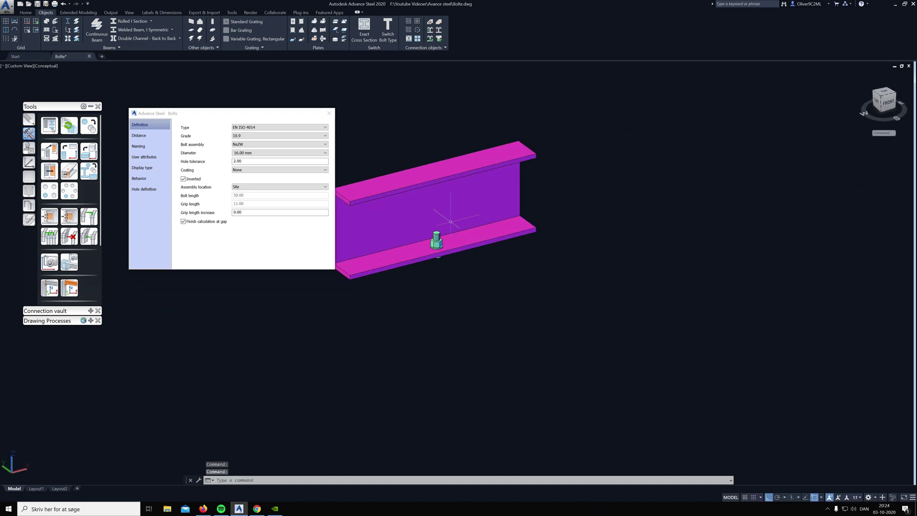
scroll(424, 246, up, 4)
middle_drag(425, 248, 481, 262)
shift+middle_drag(568, 303, 535, 256)
Step: Examine the bolt joining the two overlapping flat plates further along the model
scroll(528, 254, down, 6)
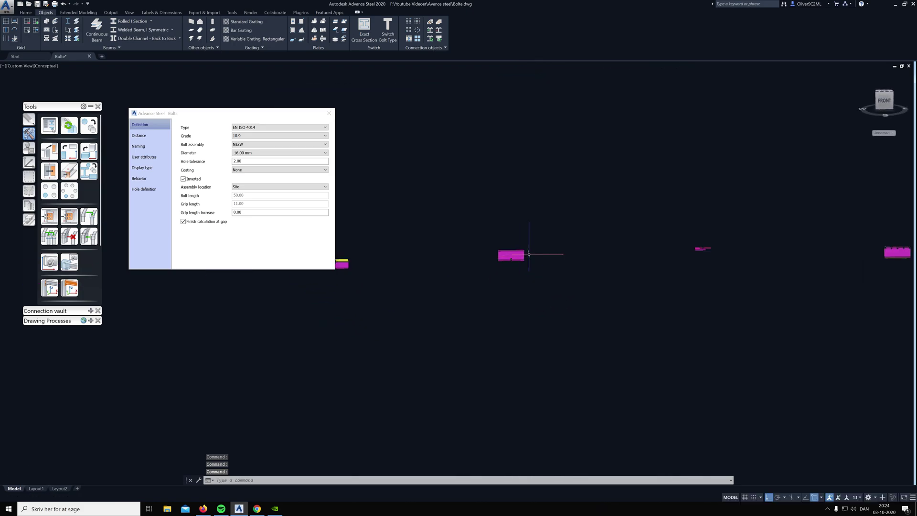
middle_drag(622, 262, 425, 282)
shift+middle_drag(540, 252, 563, 271)
scroll(517, 272, up, 7)
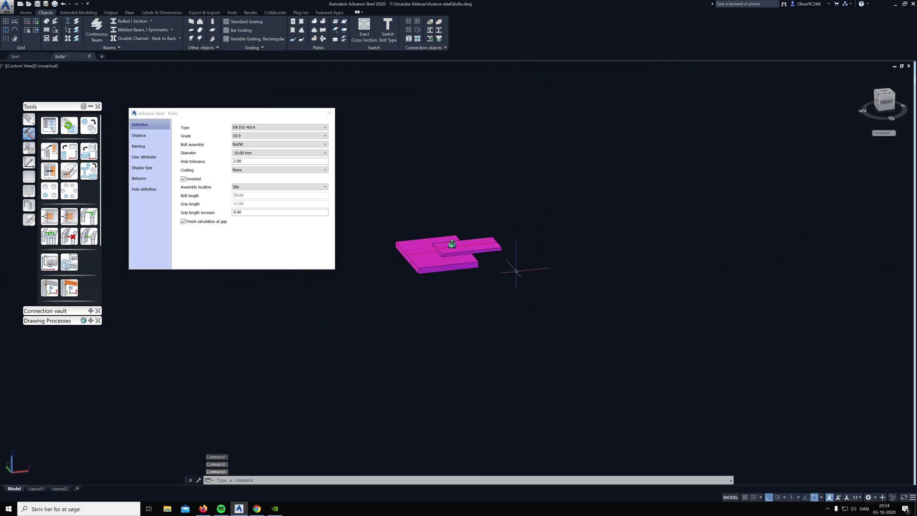
scroll(454, 191, up, 5)
scroll(385, 242, down, 2)
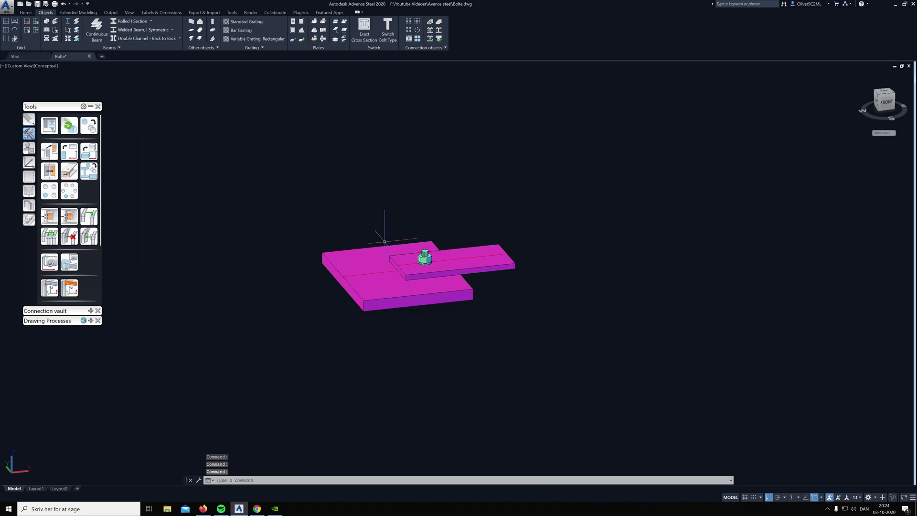
shift+middle_drag(384, 242, 455, 261)
scroll(425, 251, up, 4)
shift+middle_drag(427, 230, 447, 285)
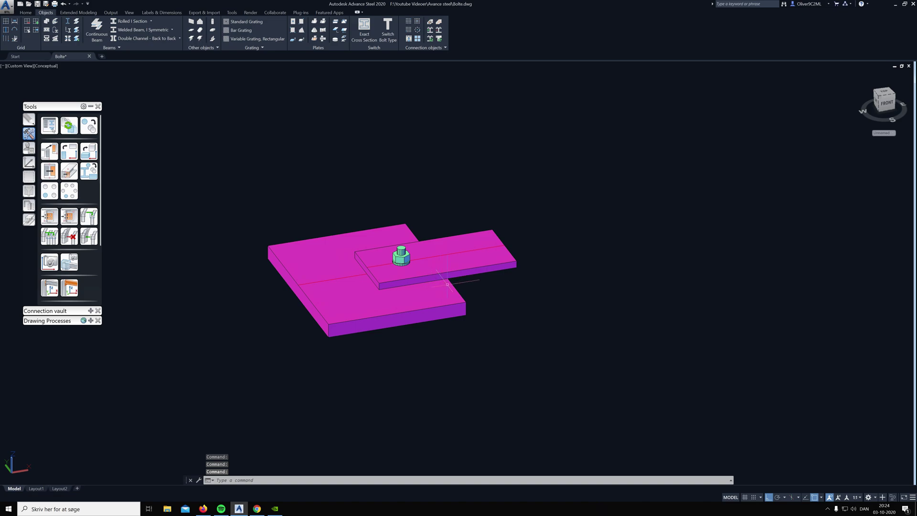
scroll(400, 271, up, 3)
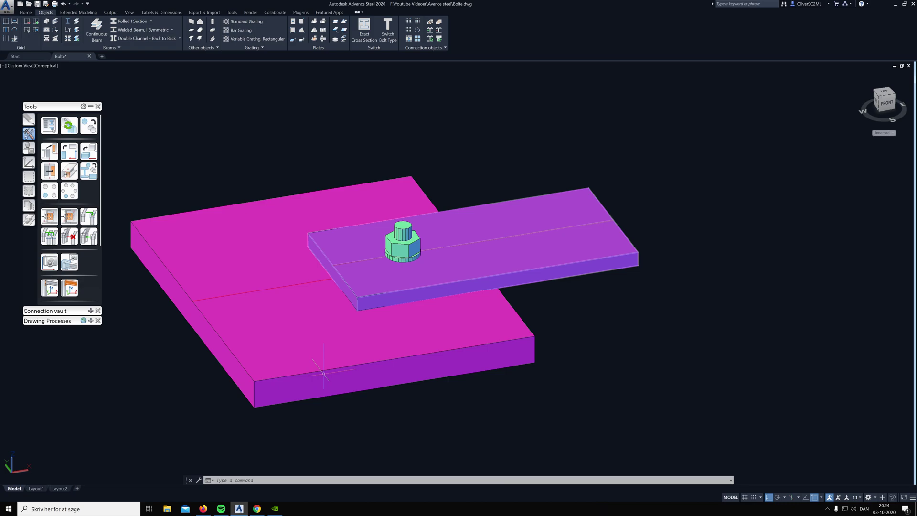
shift+middle_drag(323, 373, 549, 356)
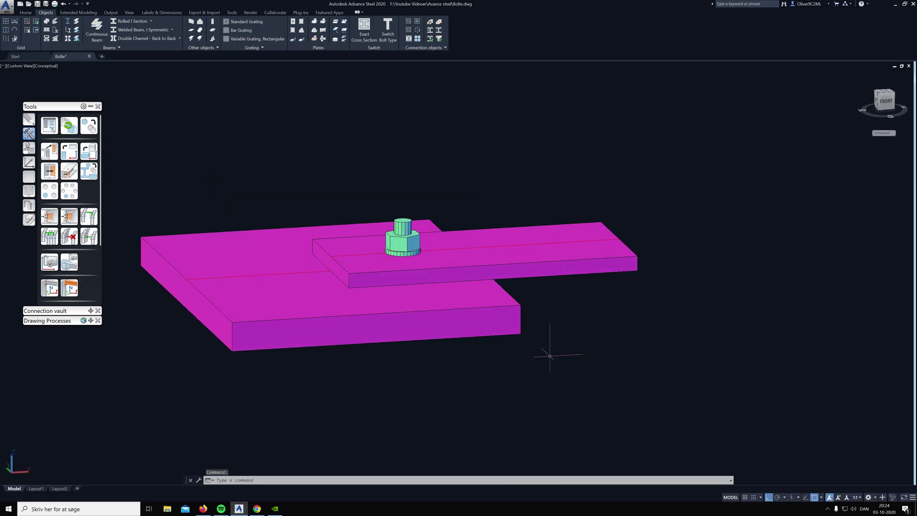
scroll(470, 167, up, 1)
shift+middle_drag(481, 127, 501, 161)
scroll(471, 170, down, 1)
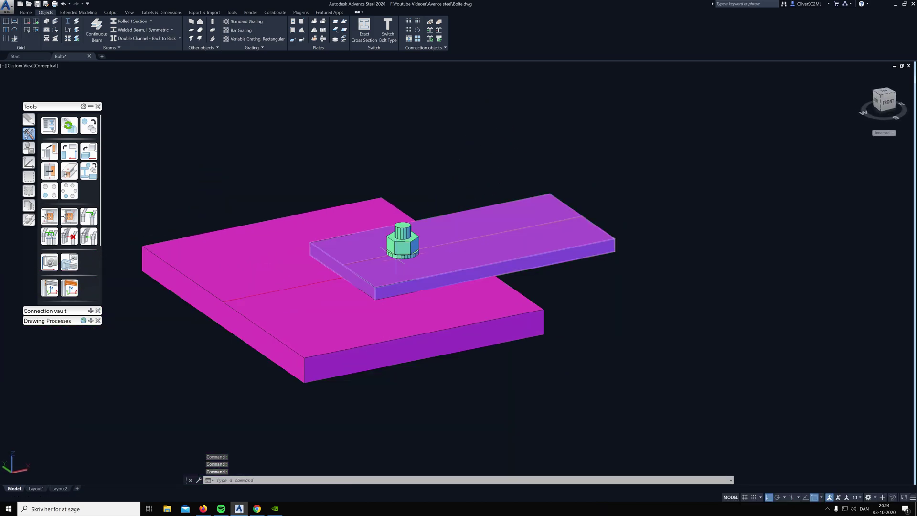
Step: Open the hole definition of the bolt joining the two plates and select the smaller upper plate, FL100X10, as the part
double_click(404, 243)
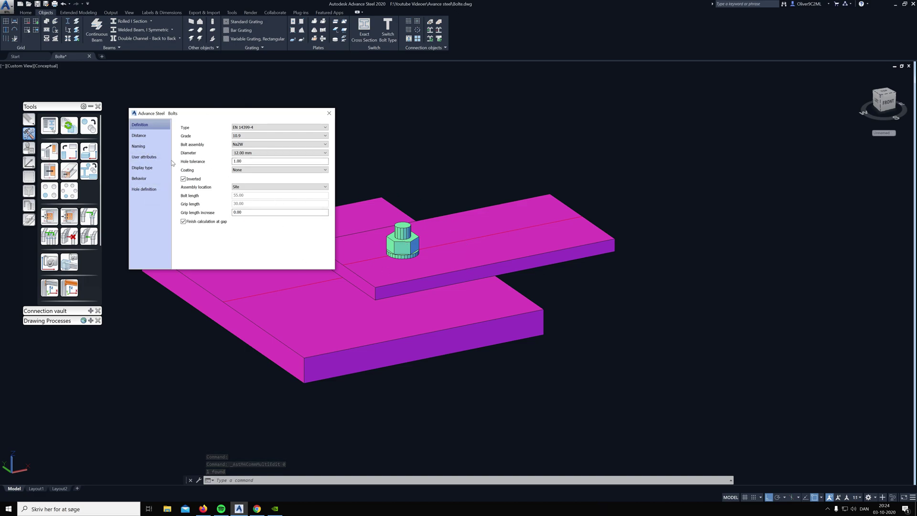
click(143, 190)
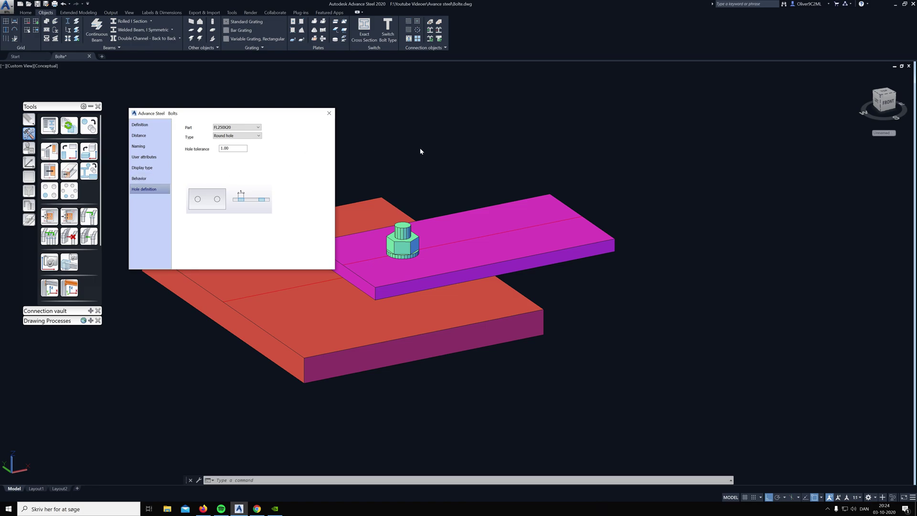
scroll(449, 181, up, 2)
scroll(506, 177, down, 3)
middle_drag(517, 175, 583, 197)
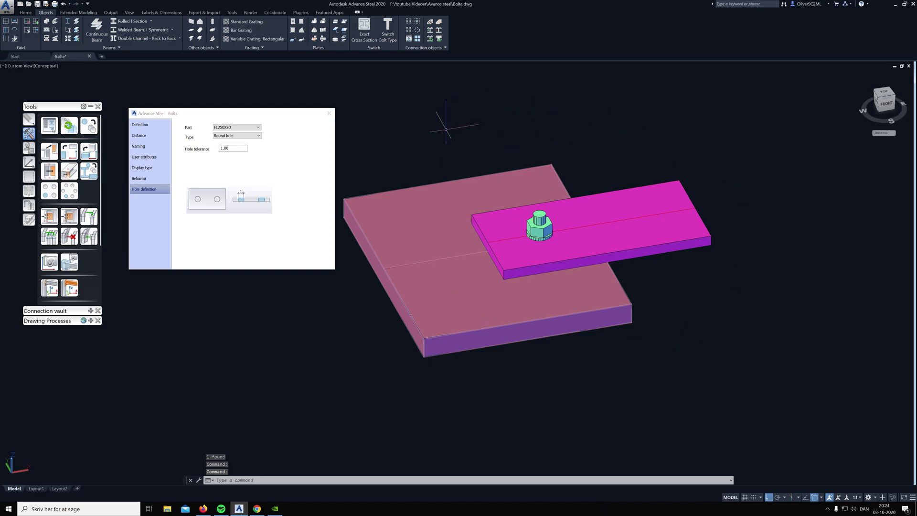
key(Escape)
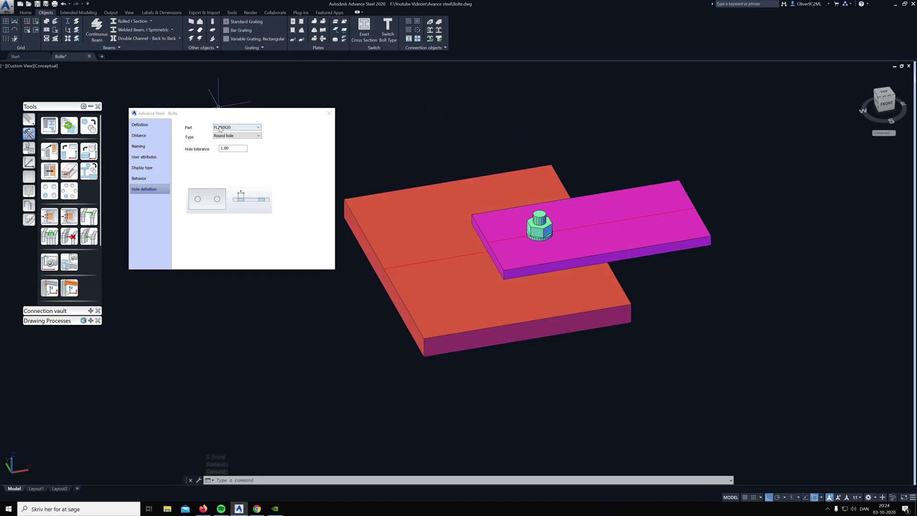
click(237, 127)
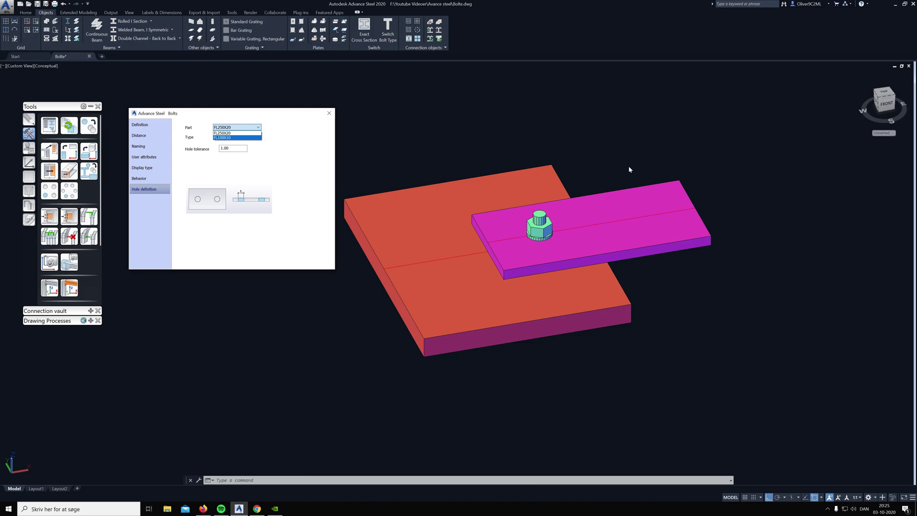
click(222, 138)
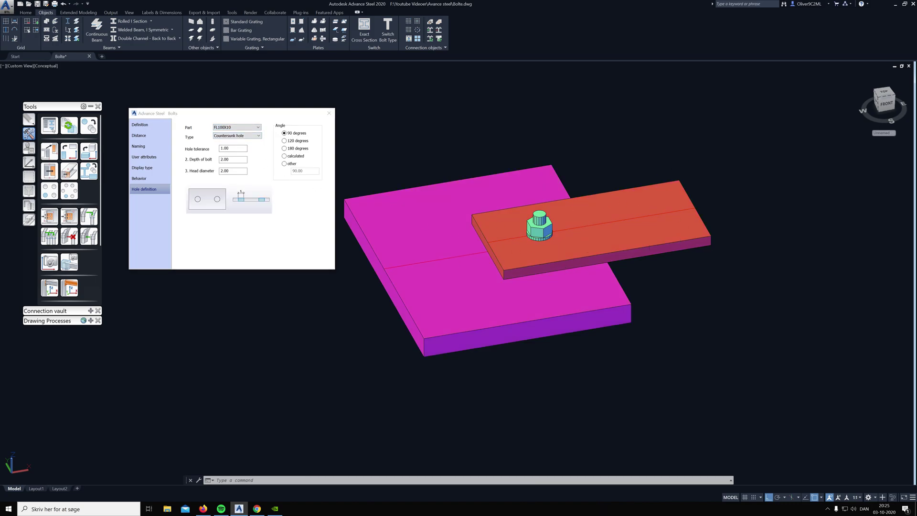
Step: Set the bolt's hole type in the upper plate to Slotted hole
middle_drag(670, 146, 592, 160)
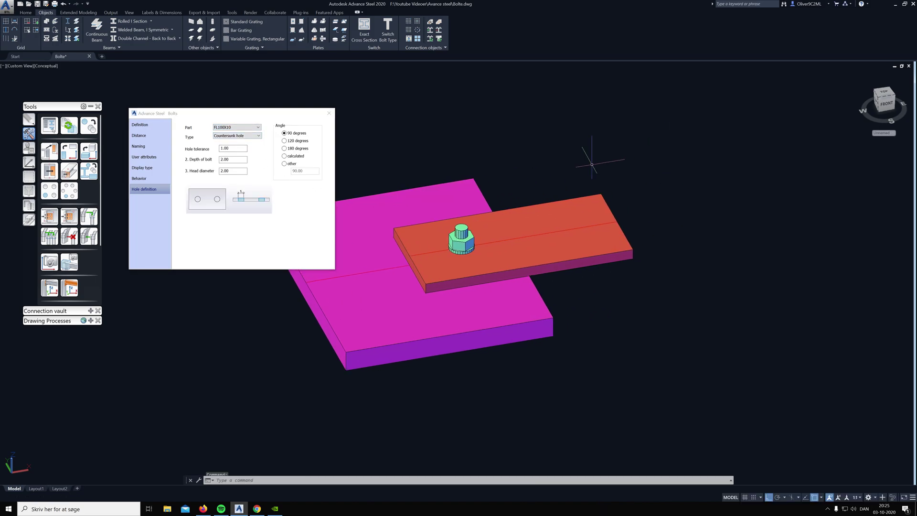
click(226, 136)
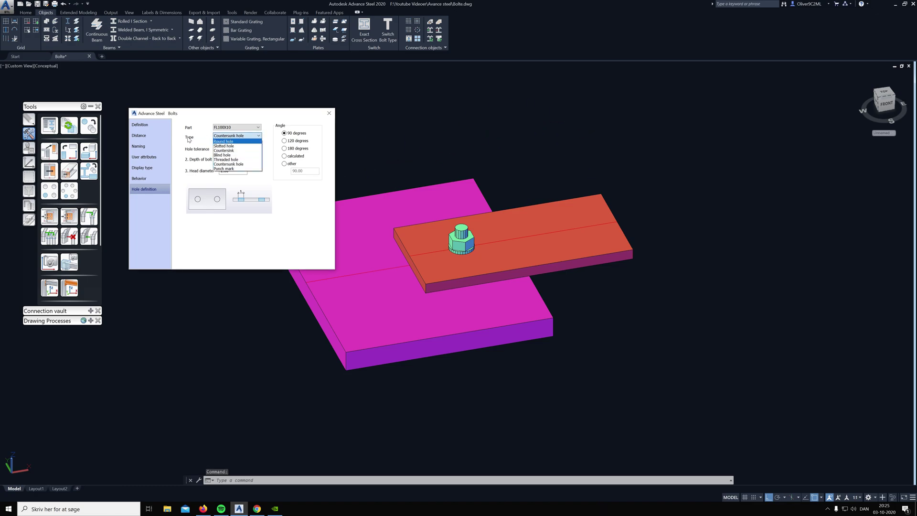
click(234, 146)
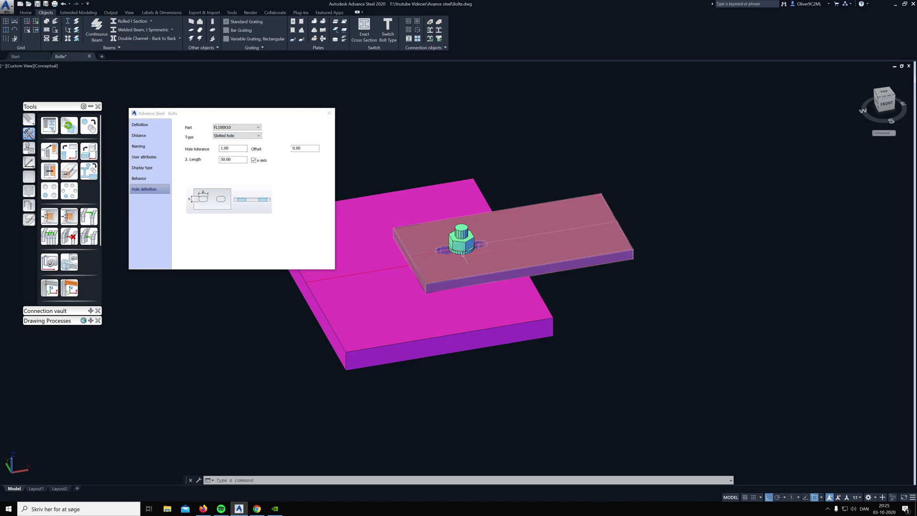
scroll(480, 256, up, 5)
scroll(487, 262, down, 2)
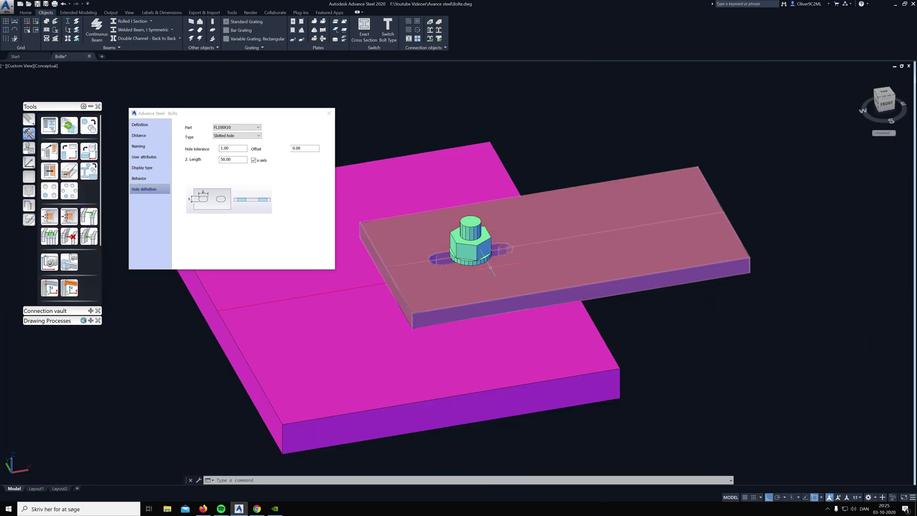
scroll(490, 268, up, 3)
scroll(454, 243, down, 4)
shift+middle_drag(559, 206, 549, 246)
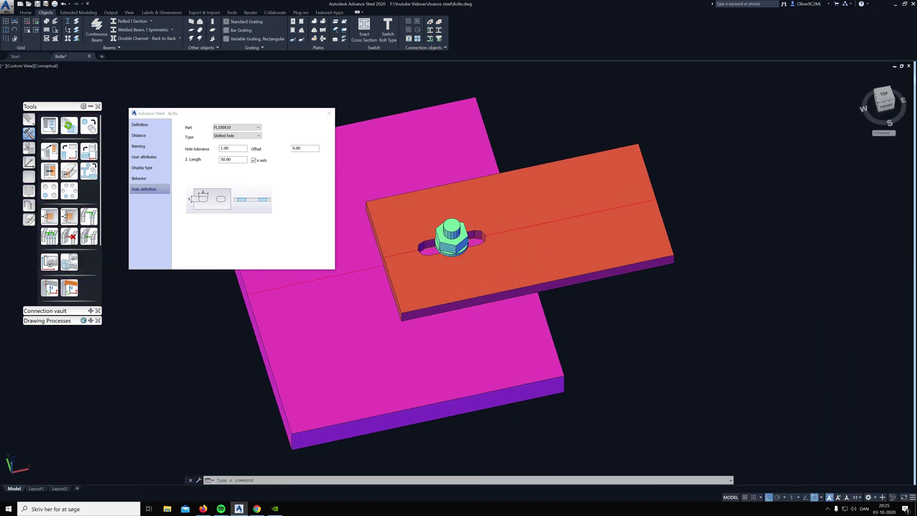
Step: Set the length of the slotted hole in the upper plate to 40 and inspect the slot around the bolt
drag(242, 159, 191, 160)
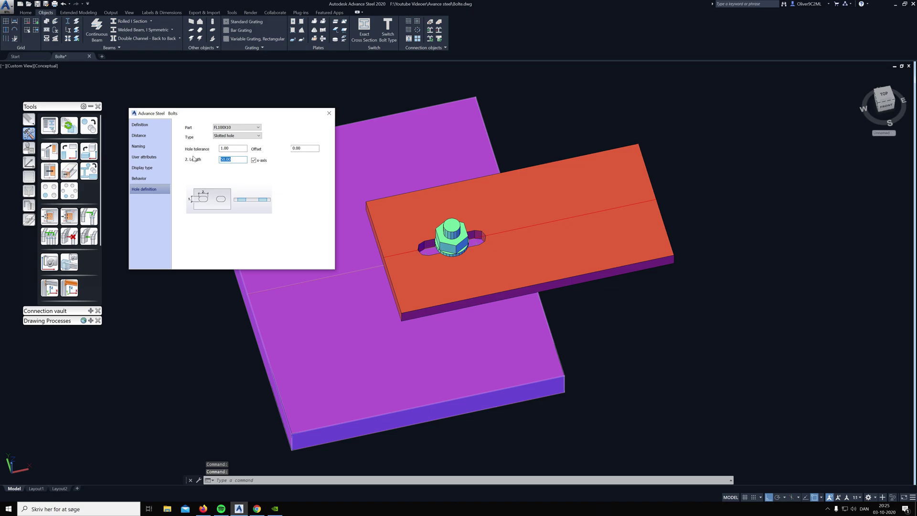
text(40)
click(233, 149)
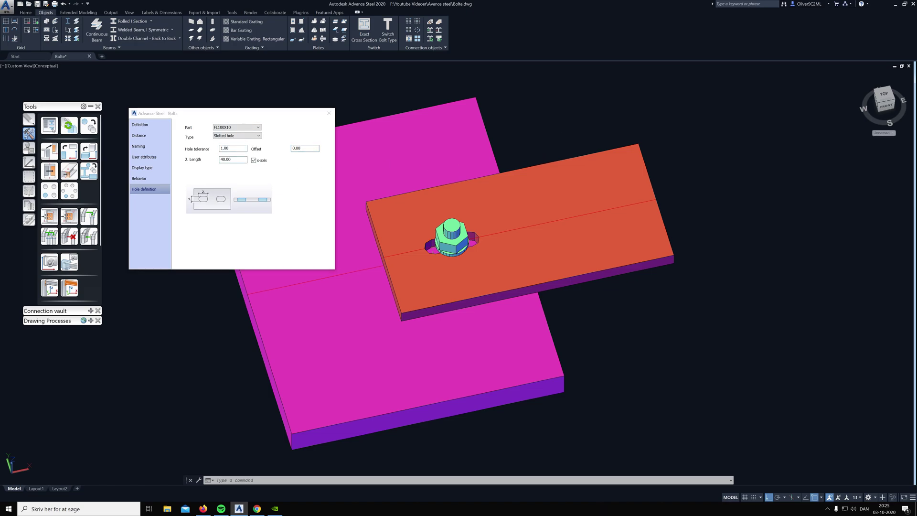
shift+middle_drag(491, 181, 475, 108)
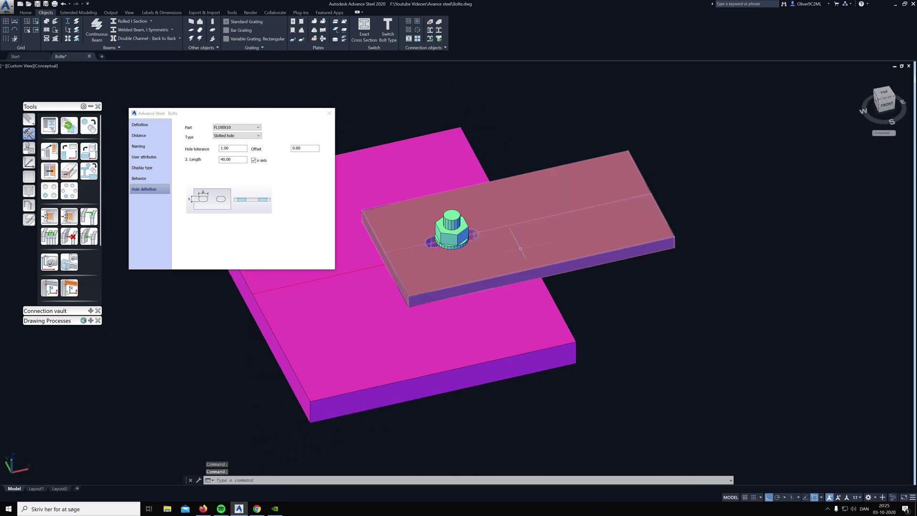
shift+middle_drag(444, 340, 539, 280)
key(Escape)
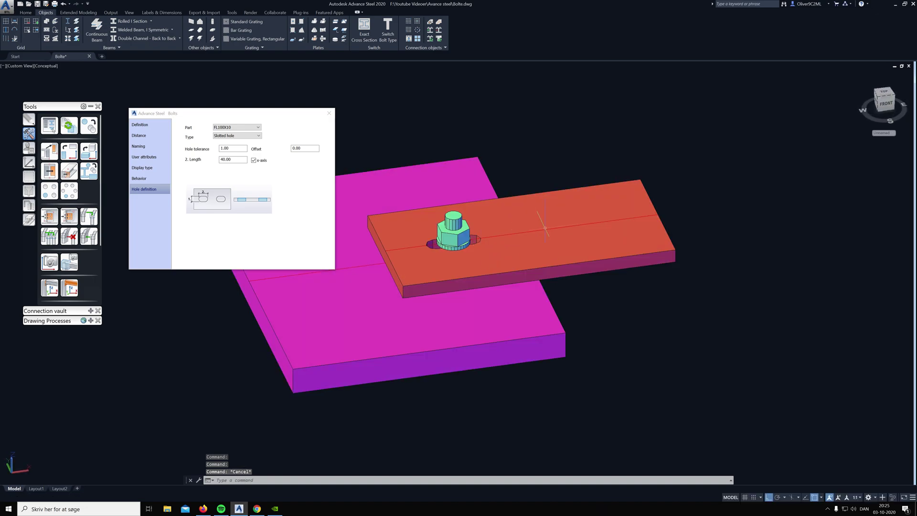
Step: Close the bolt properties and examine the bolted upper flange of the channel and the plate beneath its lower flange
click(329, 113)
scroll(370, 125, down, 10)
scroll(369, 125, down, 2)
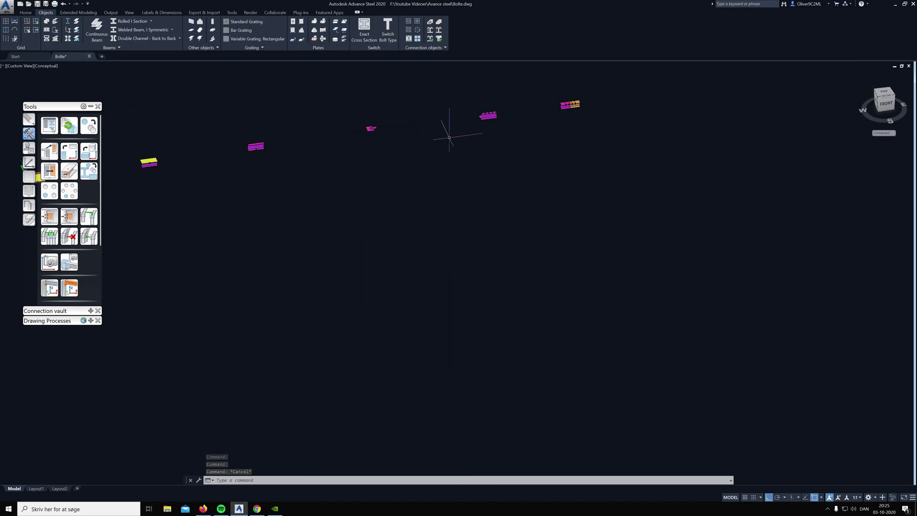
scroll(483, 106, up, 9)
scroll(496, 123, up, 6)
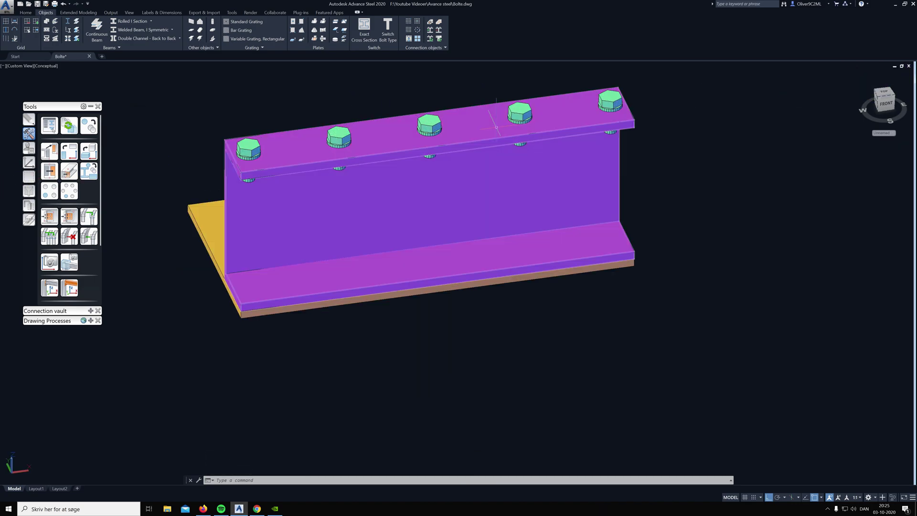
scroll(486, 130, down, 5)
middle_drag(464, 182, 437, 243)
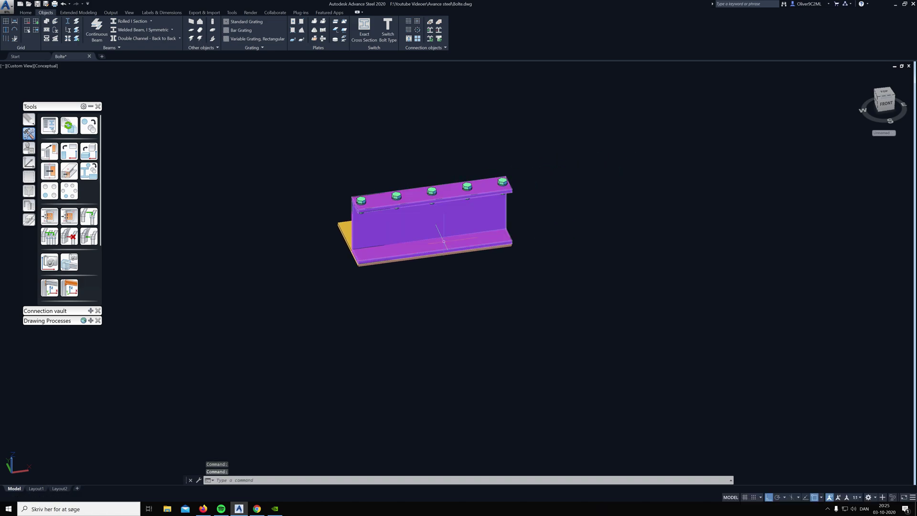
shift+middle_drag(447, 284, 489, 239)
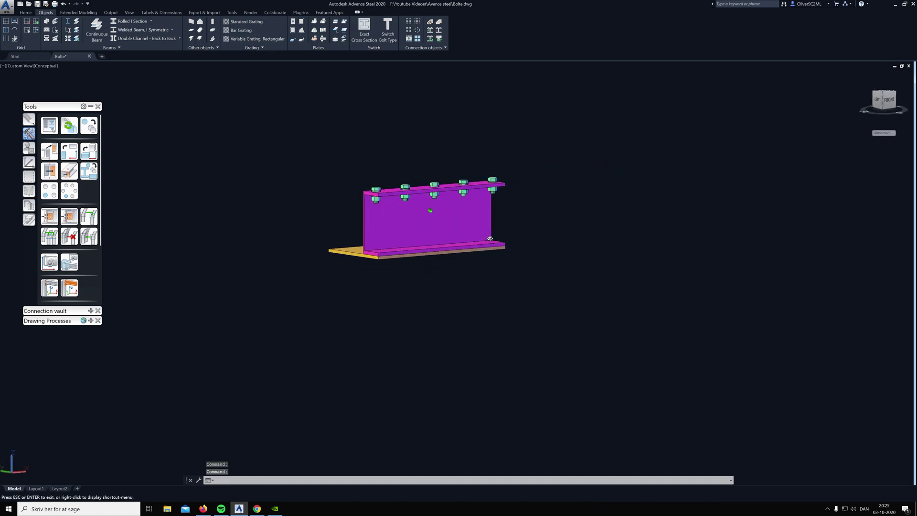
scroll(377, 193, up, 5)
scroll(377, 193, down, 4)
shift+middle_drag(692, 213, 596, 221)
scroll(433, 213, up, 4)
scroll(411, 191, down, 4)
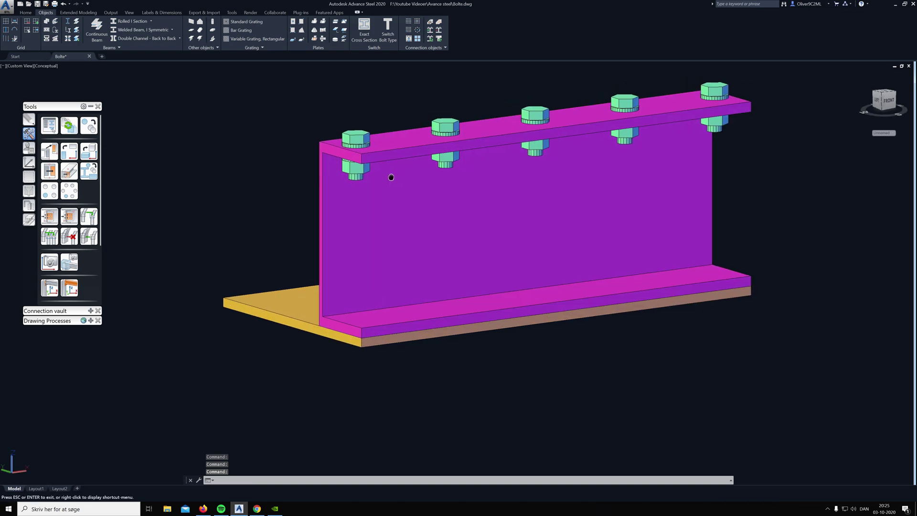
scroll(308, 237, up, 4)
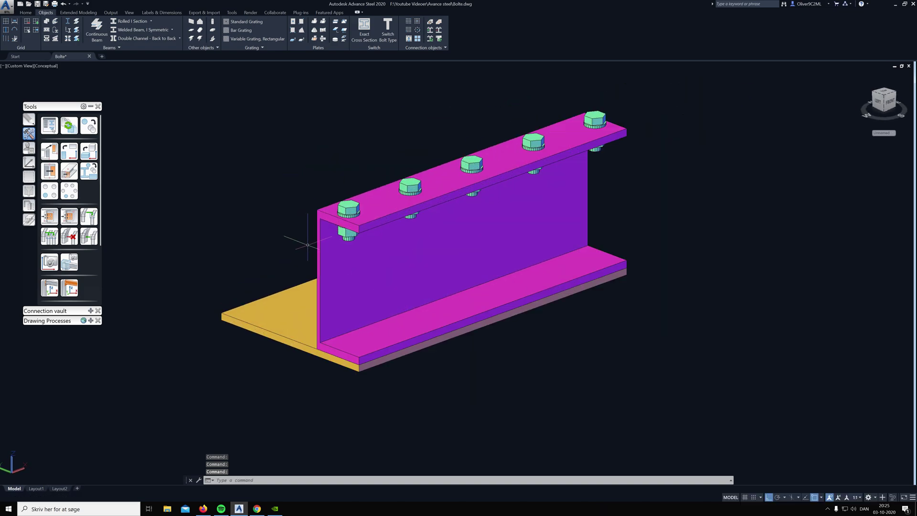
click(349, 206)
key(Escape)
click(288, 337)
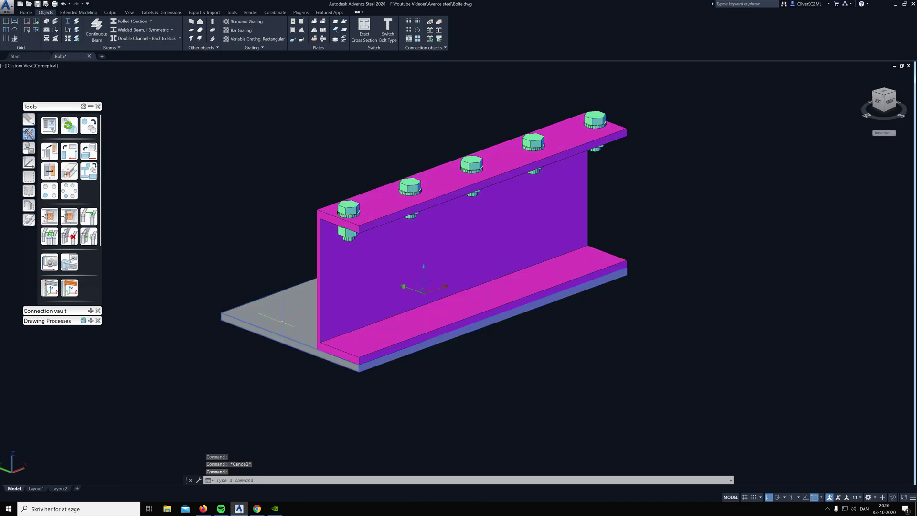
key(Escape)
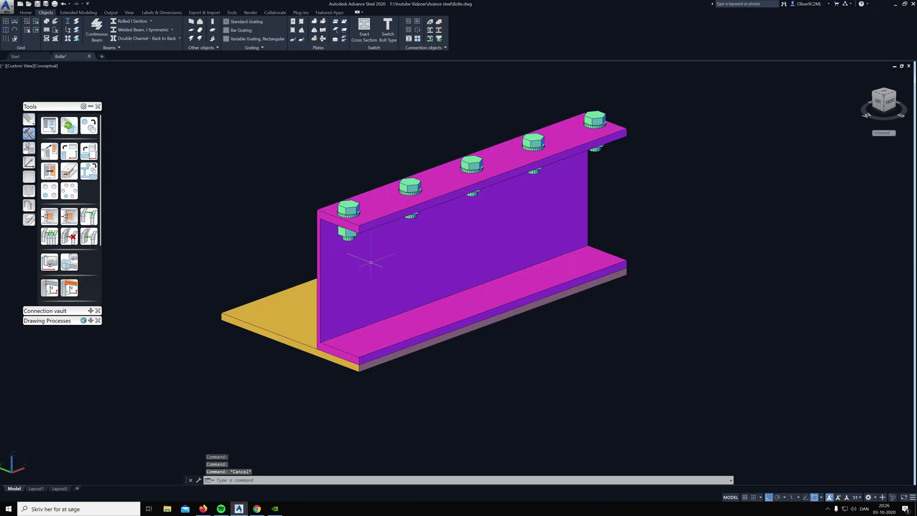
scroll(354, 289, down, 3)
scroll(354, 290, up, 4)
scroll(354, 290, down, 2)
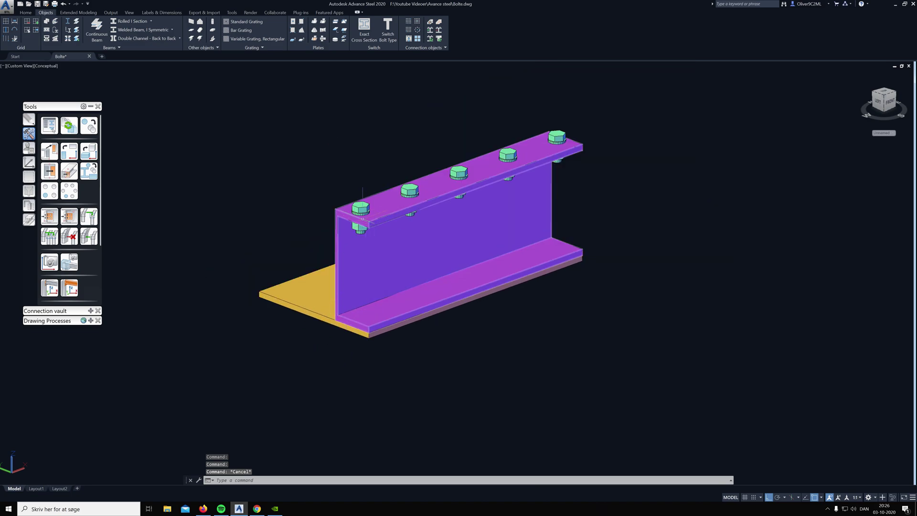
Step: Try deleting the five-bolt pattern from the channel's upper flange and undo the deletion
click(360, 209)
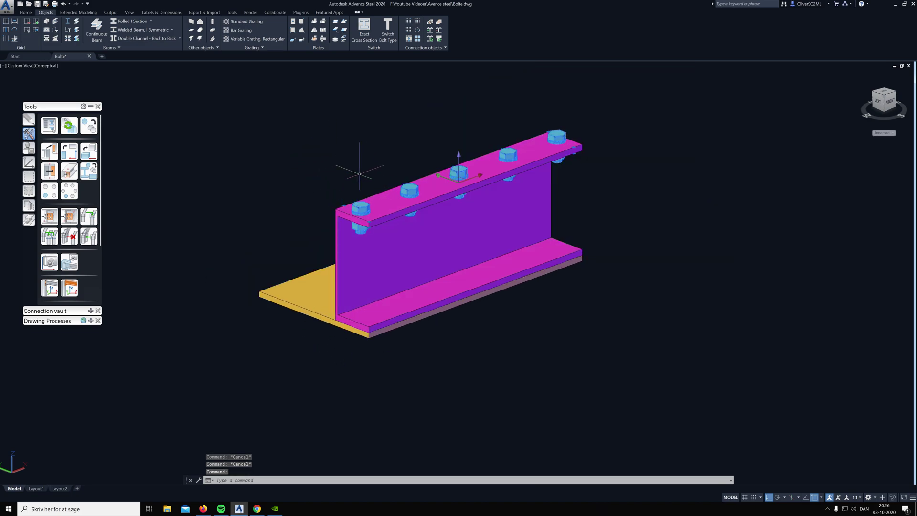
key(Delete)
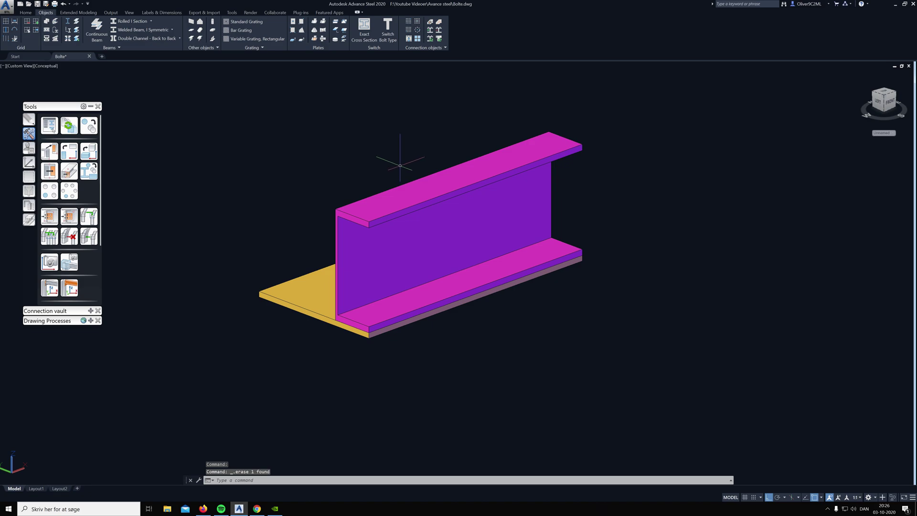
key(ctrl+z)
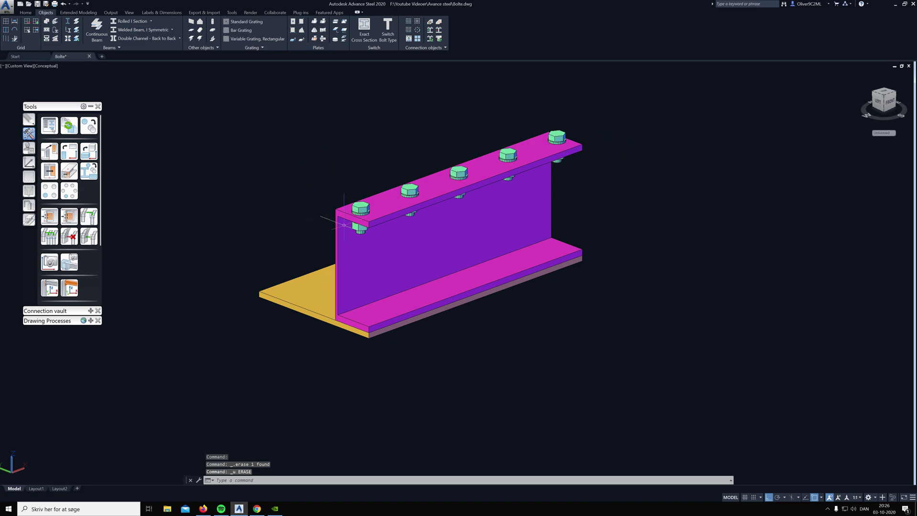
mouse_move(605, 207)
shift+middle_down()
mouse_move(577, 215)
mouse_move(604, 199)
shift+middle_up()
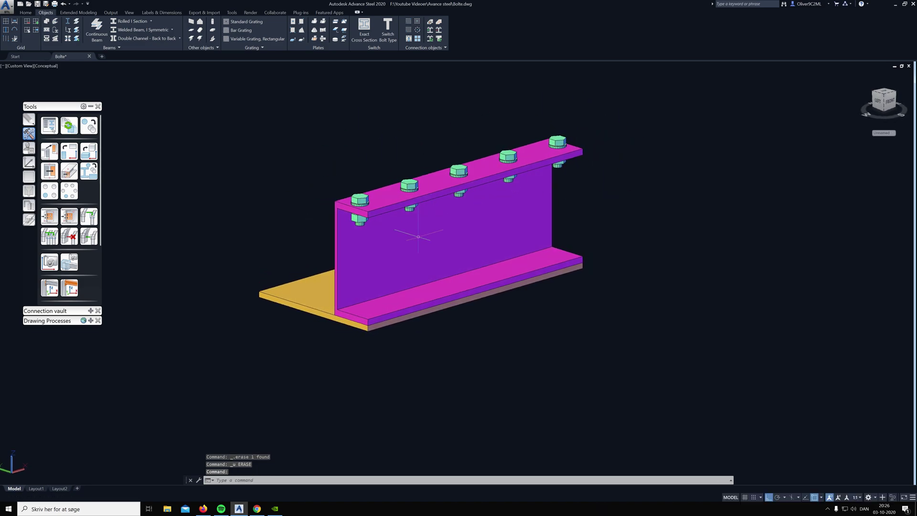
click(408, 40)
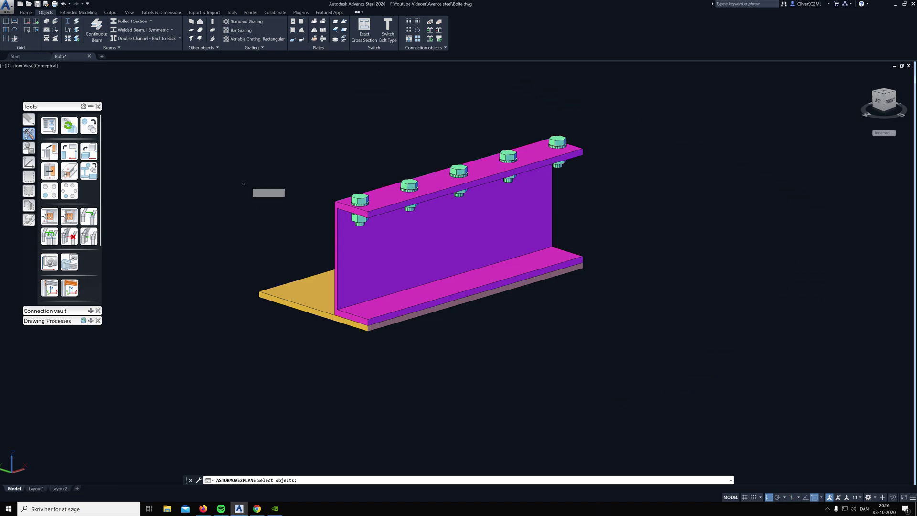
middle_drag(266, 177, 356, 219)
key(Escape)
middle_drag(399, 190, 370, 205)
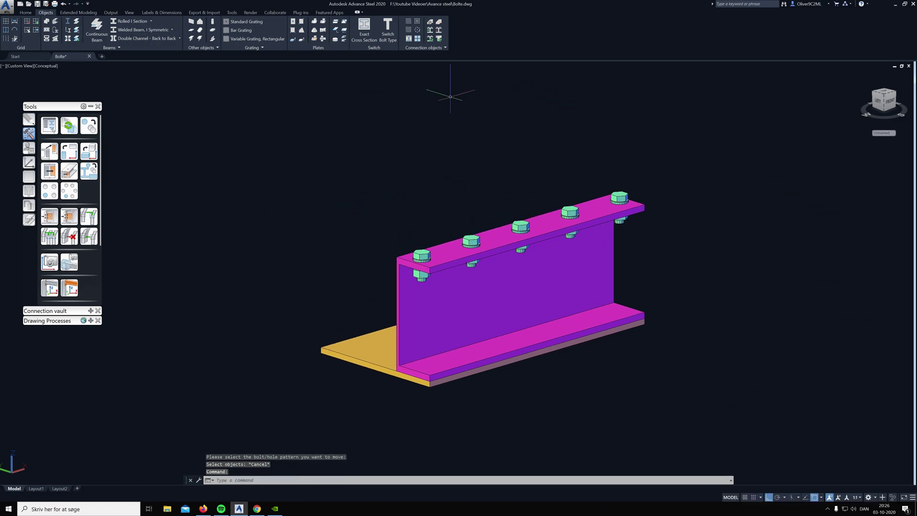
Step: Move the five-bolt pattern from the channel's upper flange to its lower flange, using the channel as the reference element
click(409, 41)
scroll(421, 256, up, 4)
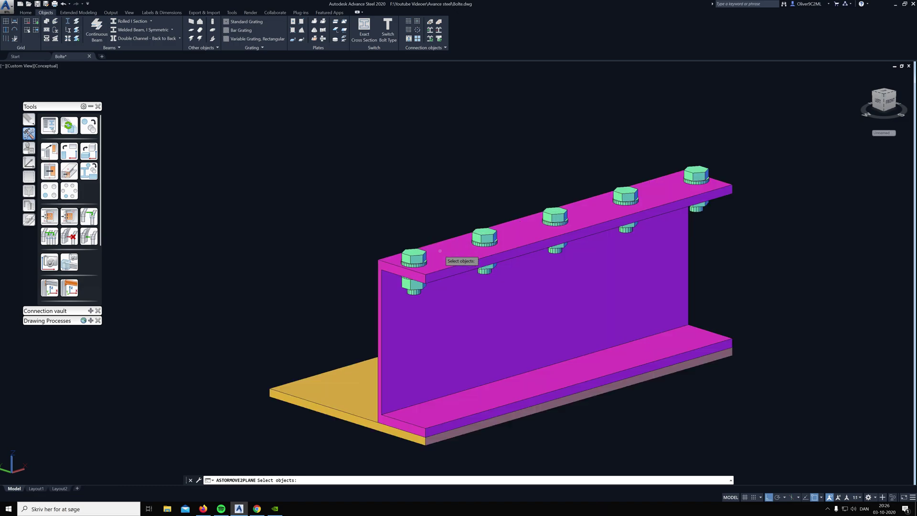
click(400, 256)
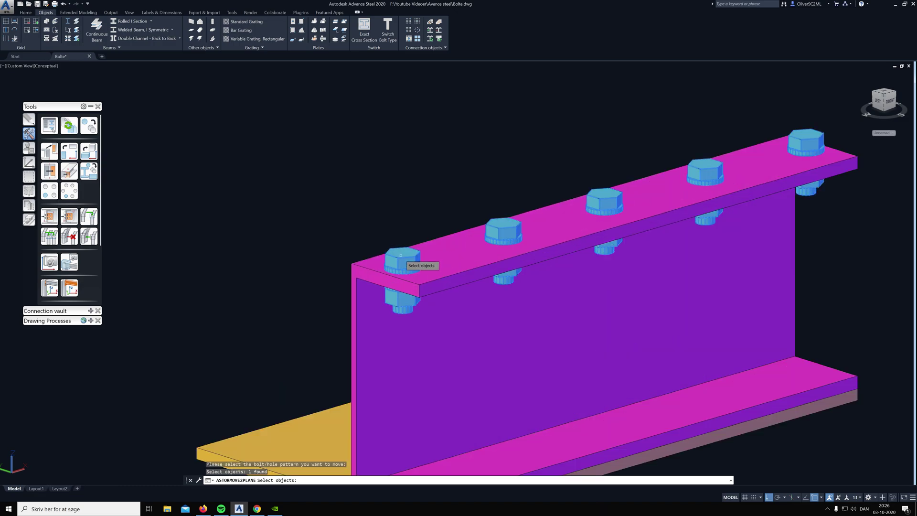
key(Return)
scroll(354, 177, down, 4)
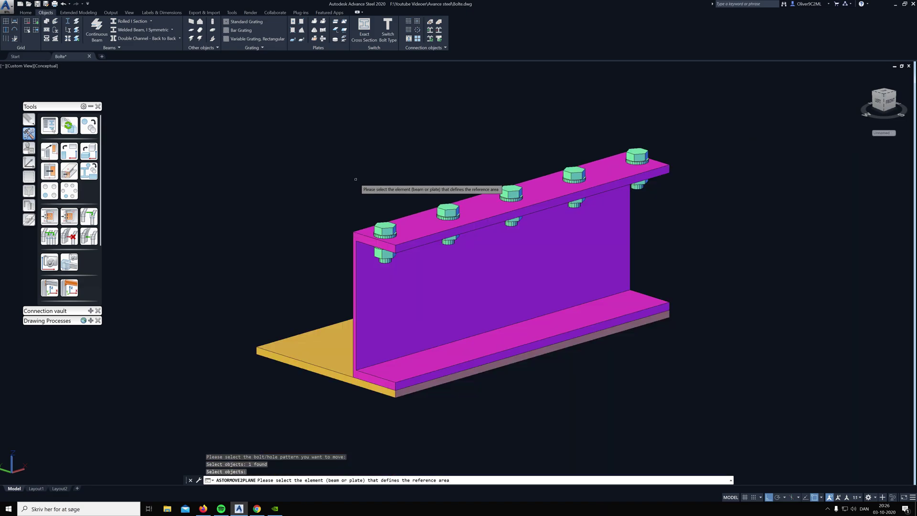
scroll(382, 308, up, 3)
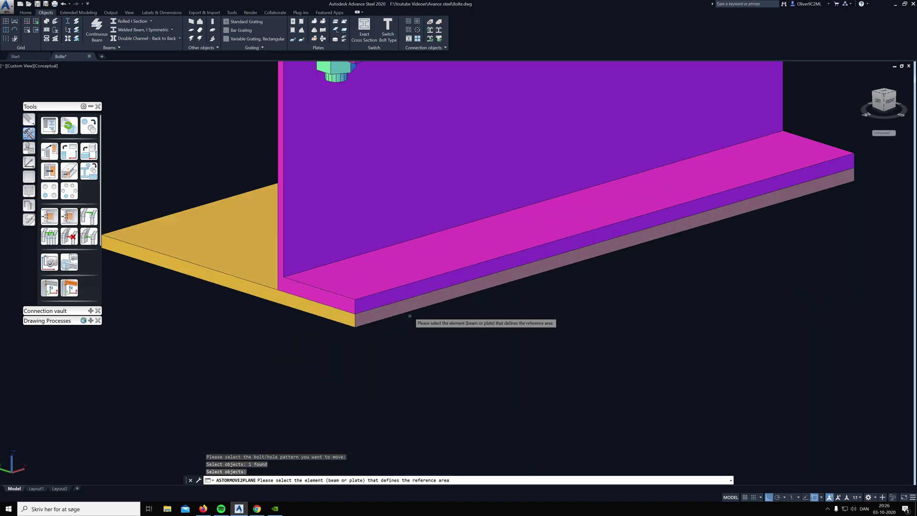
scroll(342, 194, up, 2)
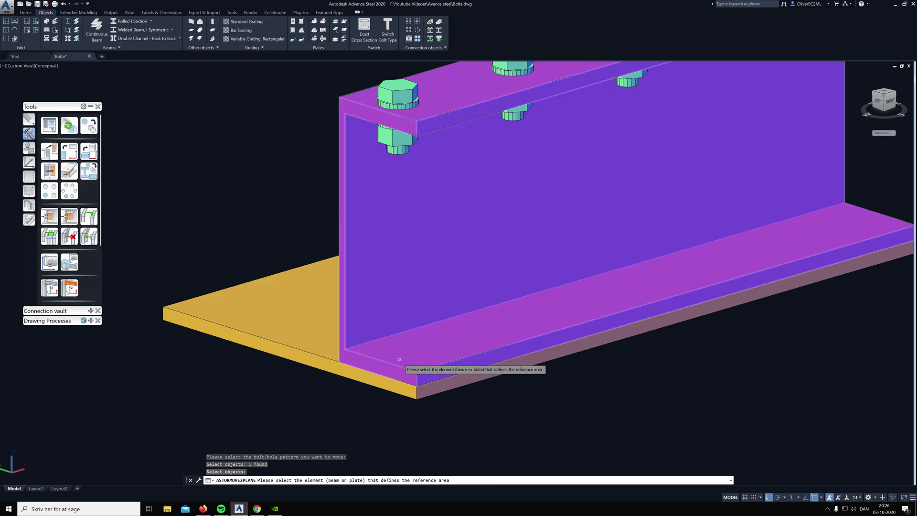
click(399, 359)
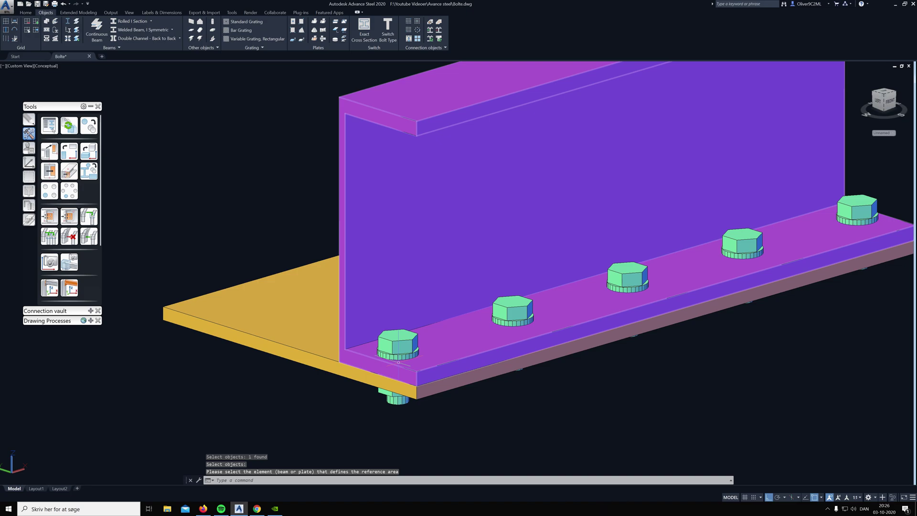
Step: Add the plate under the channel's lower flange to the connected parts of the moved bolt pattern
shift+middle_drag(459, 402, 374, 379)
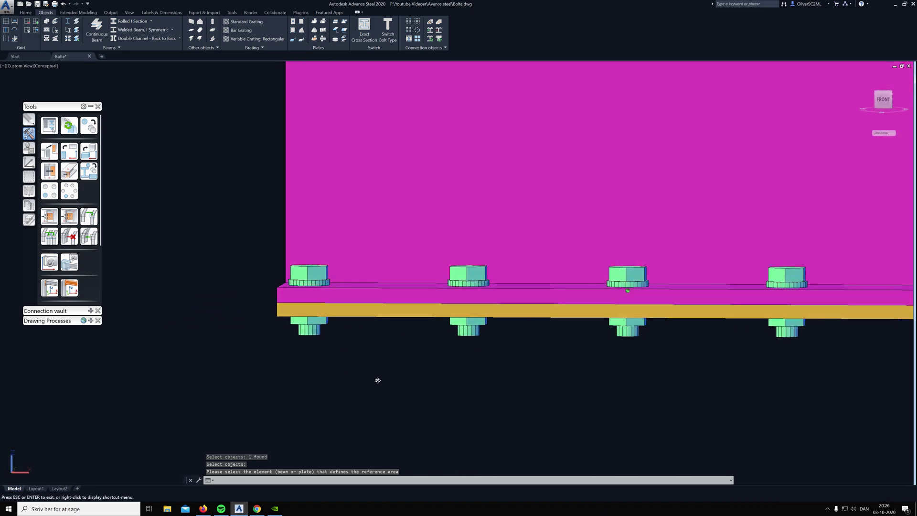
scroll(375, 342, down, 5)
shift+middle_drag(374, 342, 401, 306)
scroll(412, 357, up, 3)
scroll(412, 358, up, 5)
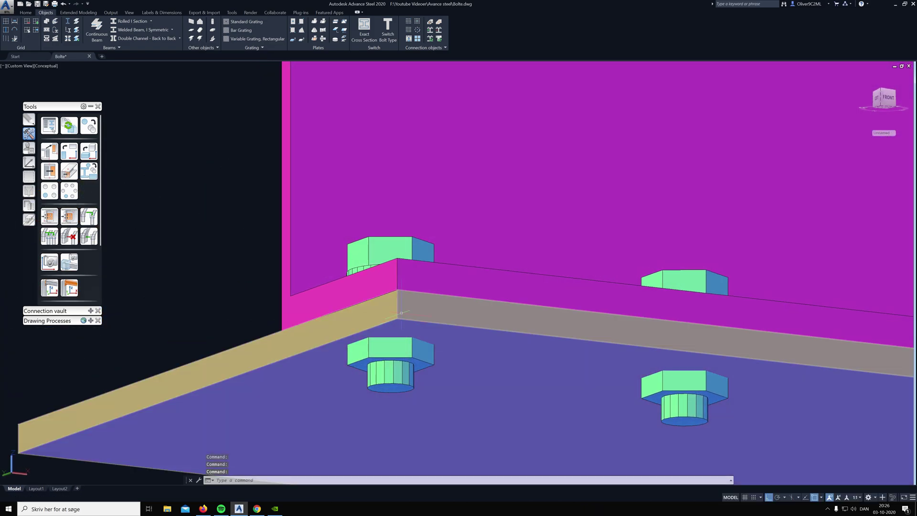
click(430, 32)
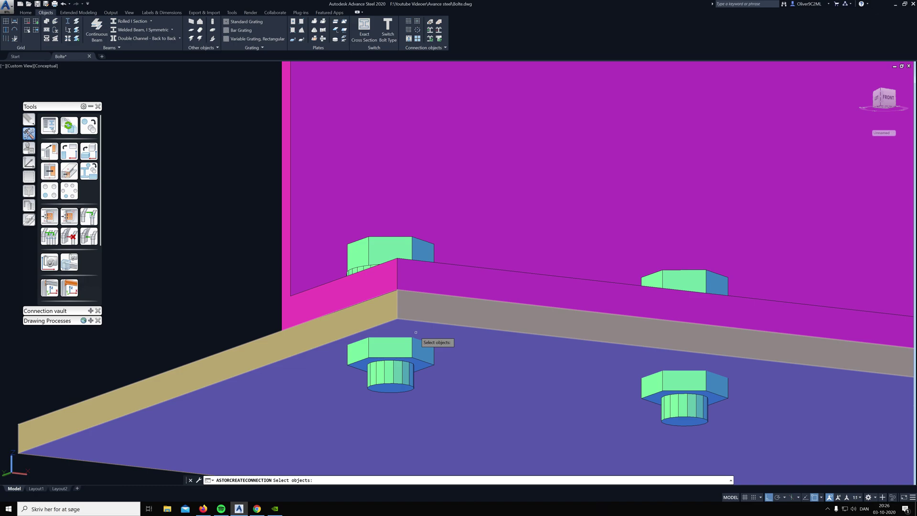
click(401, 360)
key(Return)
click(429, 331)
key(Return)
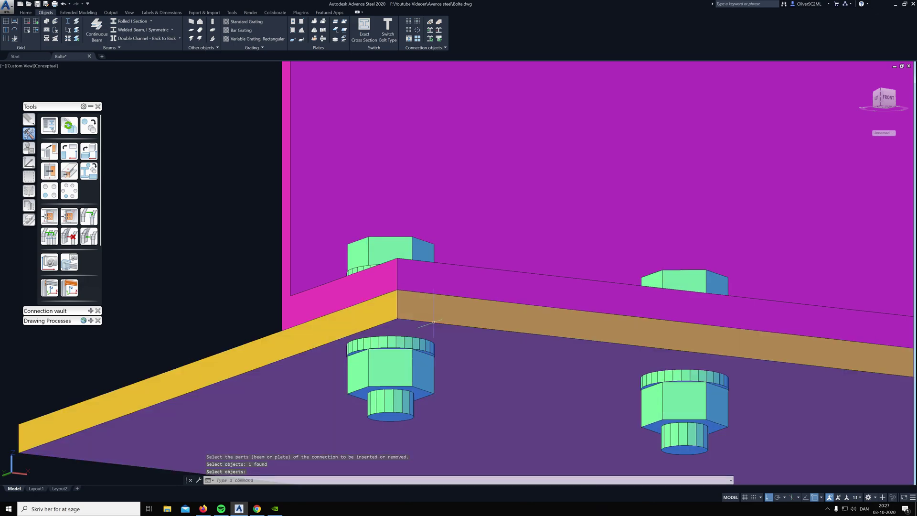
Step: Examine the two end-to-end I-beams and the bolts through their upper flanges
scroll(416, 329, down, 5)
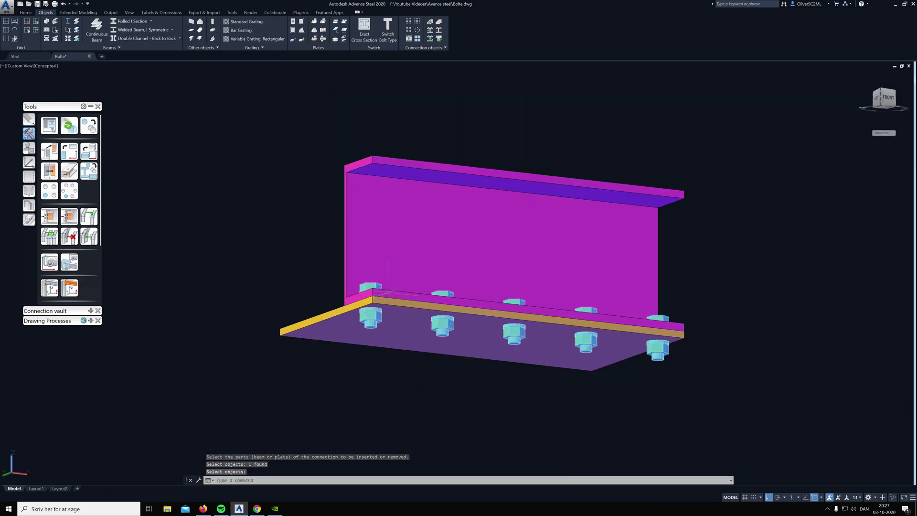
scroll(444, 296, down, 7)
scroll(392, 289, up, 5)
key(Escape)
scroll(392, 290, down, 6)
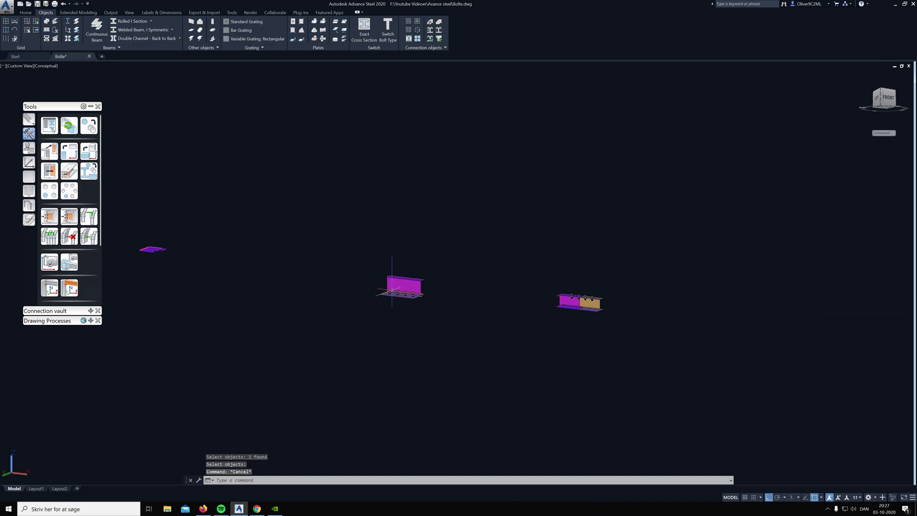
shift+middle_drag(464, 283, 422, 353)
middle_drag(546, 287, 358, 286)
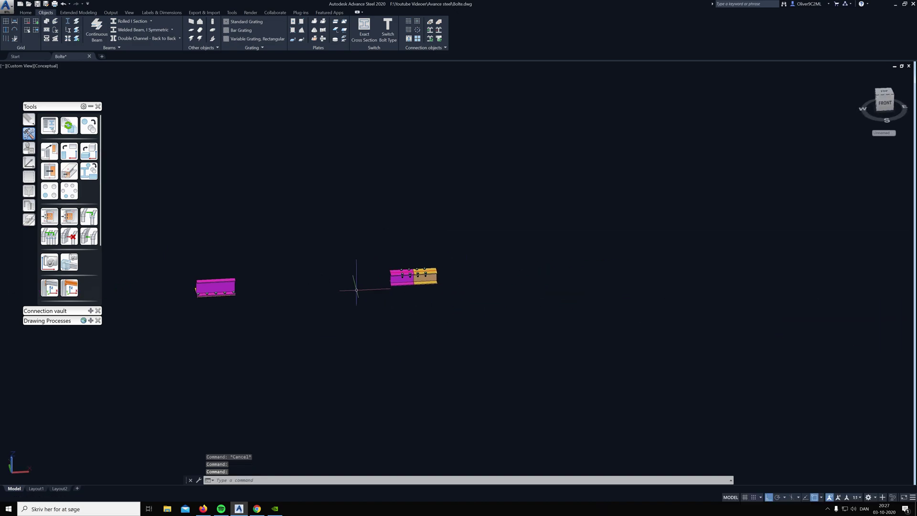
scroll(363, 287, up, 10)
shift+middle_drag(333, 193, 354, 159)
scroll(354, 160, down, 3)
shift+middle_drag(530, 215, 327, 208)
scroll(327, 207, up, 3)
scroll(399, 158, down, 5)
middle_drag(400, 146, 473, 205)
scroll(470, 225, up, 6)
shift+middle_drag(537, 219, 508, 220)
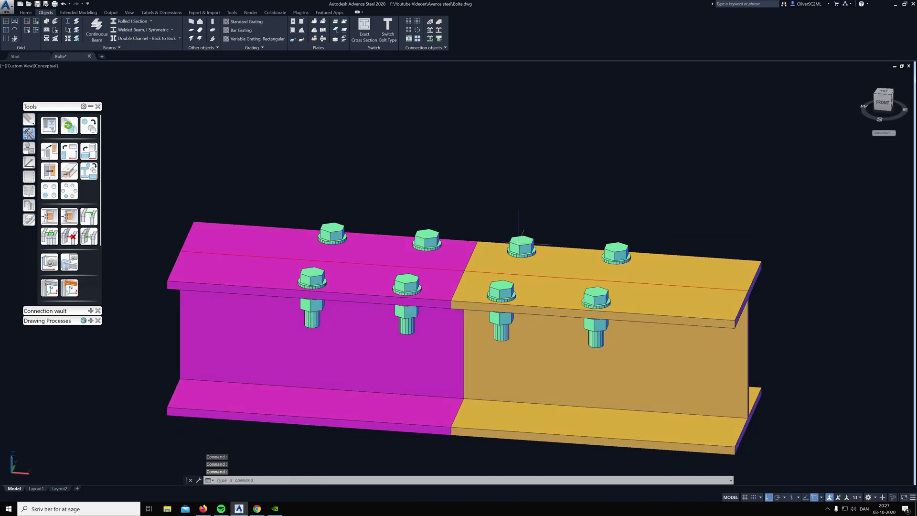
Step: Inspect the bolt pattern on the upper flanges and the two end-to-end I-beams it spans
click(519, 243)
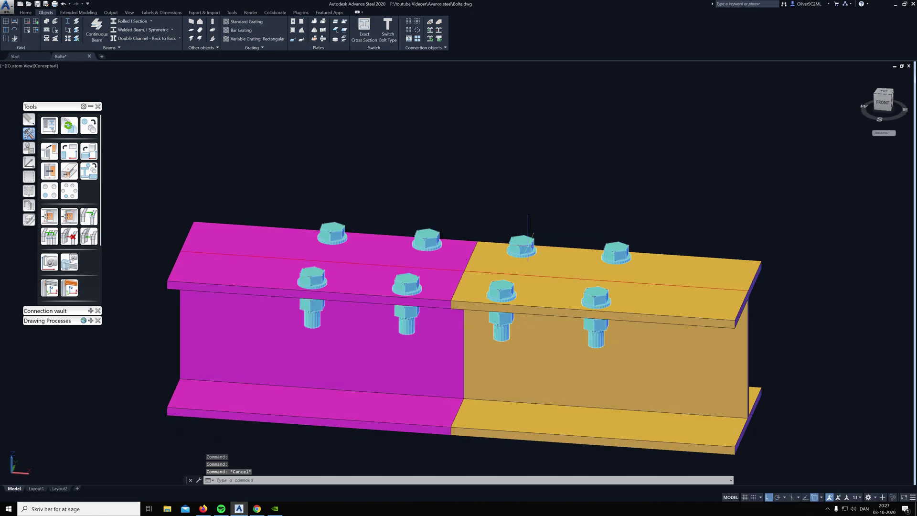
key(Escape)
key(Escape)
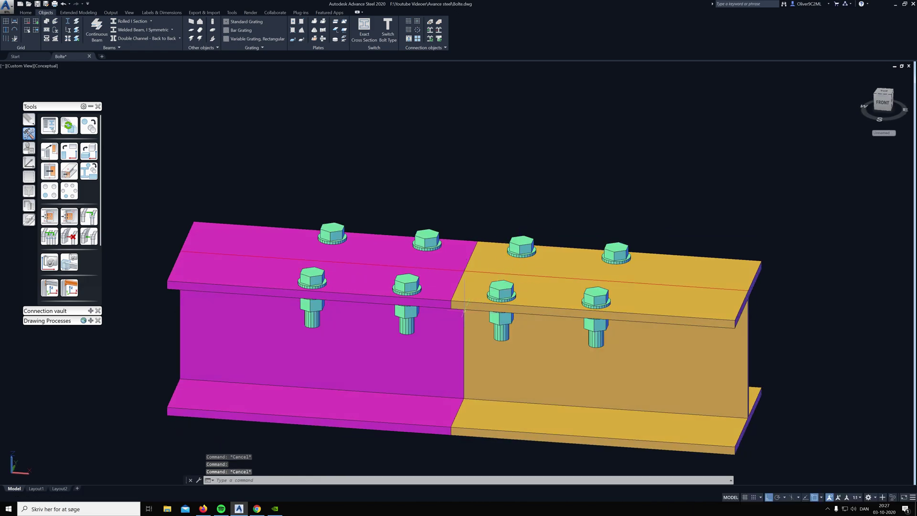
click(539, 247)
key(Escape)
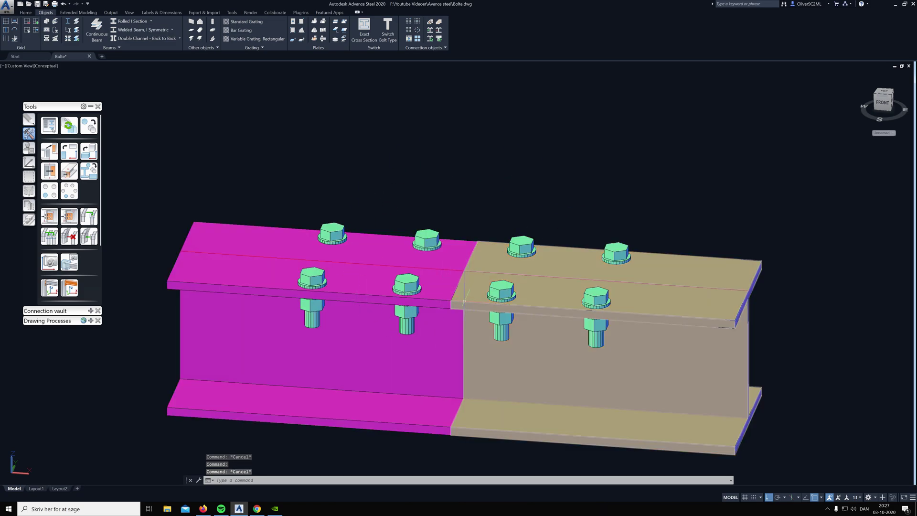
click(469, 285)
click(429, 276)
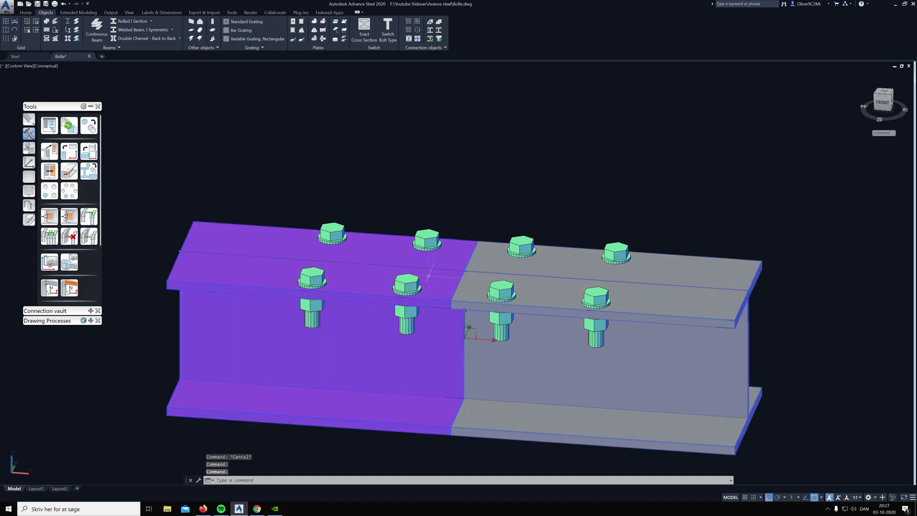
shift+middle_drag(501, 199, 503, 219)
key(Escape)
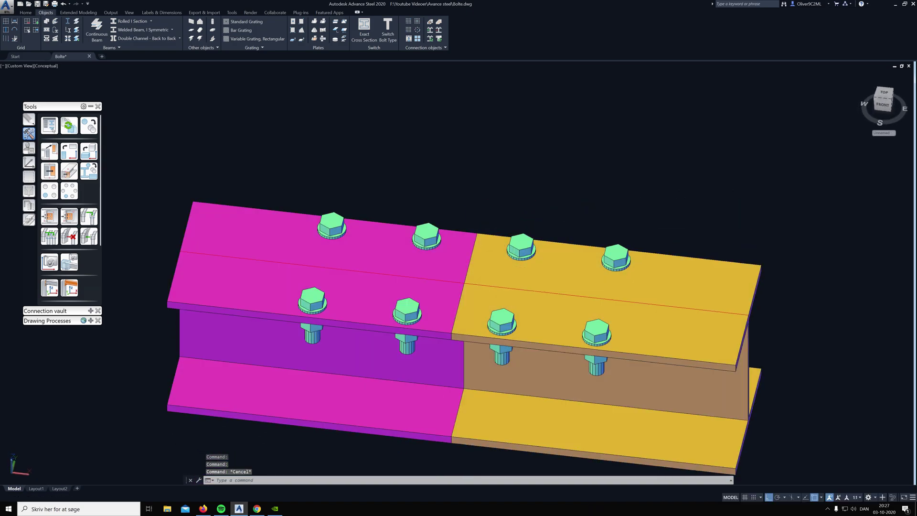
Step: Examine the extent of the bolt pattern across the joint of the two I-beams, from above and from the front
click(527, 235)
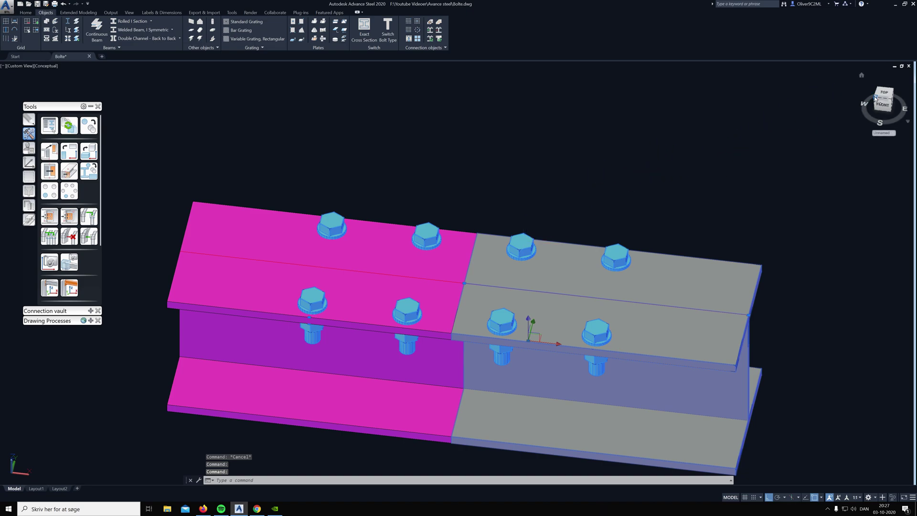
key(Escape)
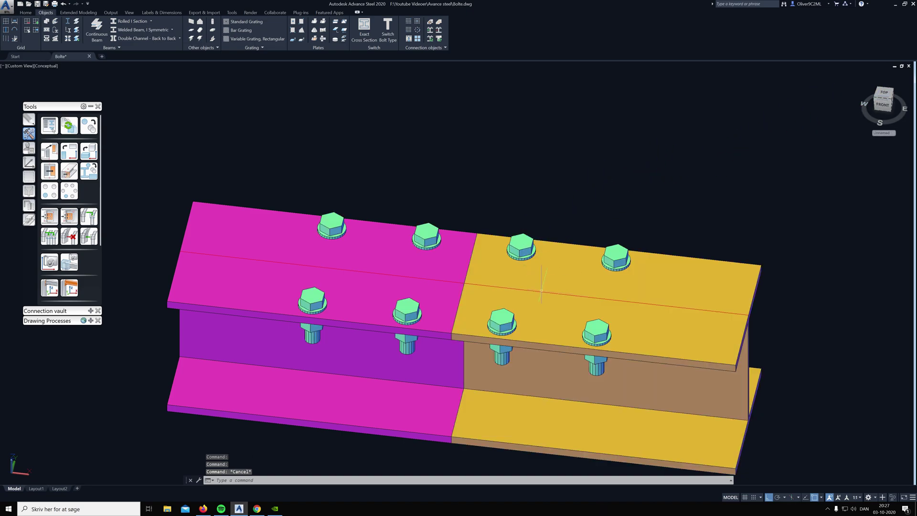
click(523, 270)
click(525, 256)
click(884, 94)
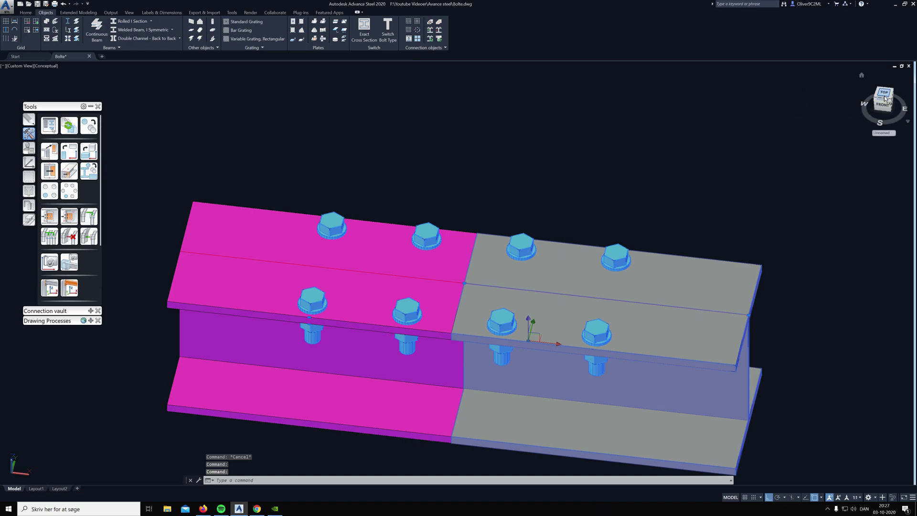
shift+middle_drag(539, 202, 534, 280)
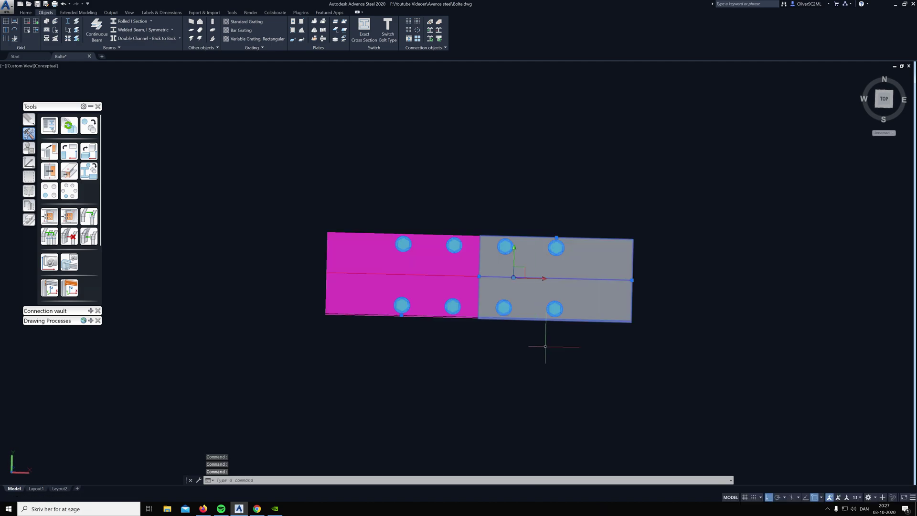
scroll(545, 337, up, 2)
shift+middle_drag(545, 347, 419, 297)
scroll(554, 269, down, 3)
key(Escape)
scroll(475, 292, up, 4)
scroll(419, 297, down, 2)
shift+middle_drag(419, 297, 443, 272)
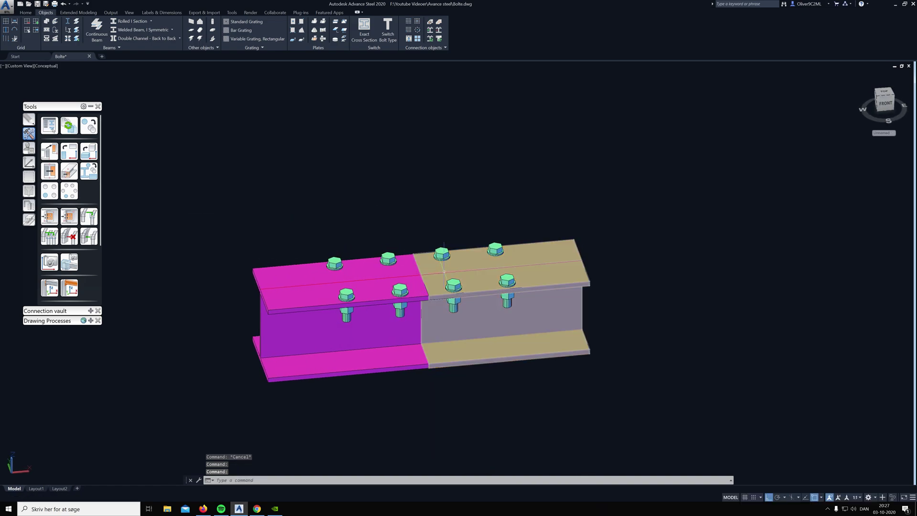
click(438, 258)
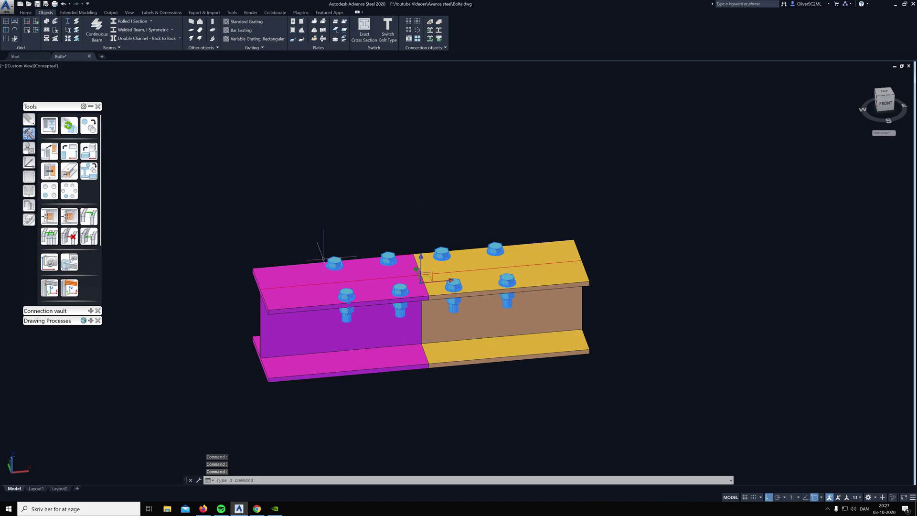
key(Escape)
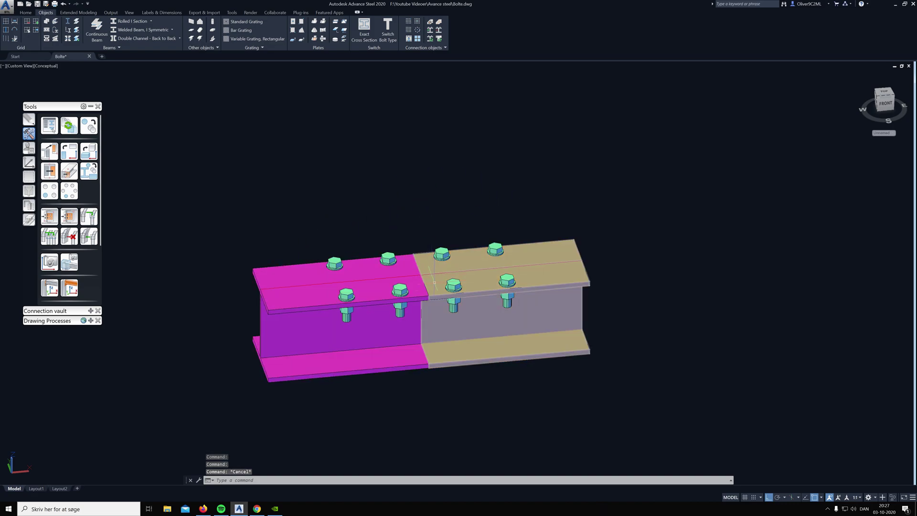
Step: Separate the eight-bolt pattern on the I-beams' upper flanges into individual bolts
scroll(434, 282, up, 2)
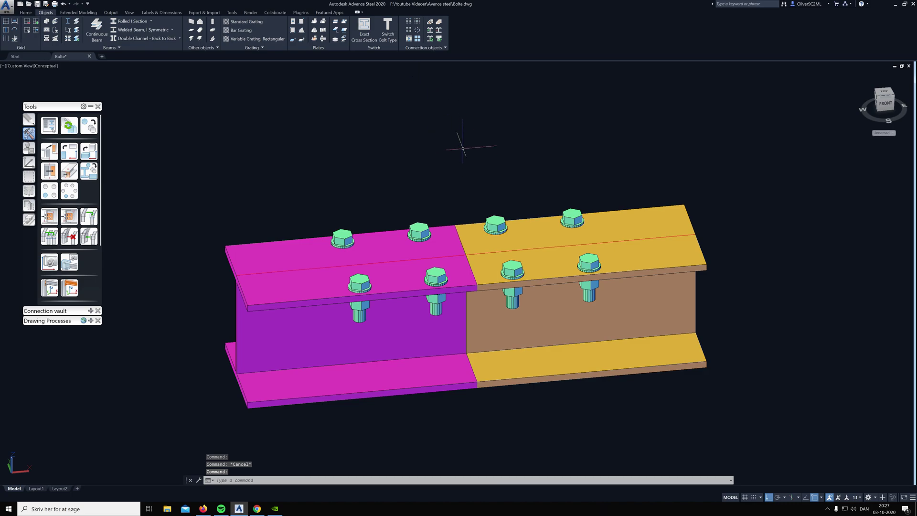
click(418, 40)
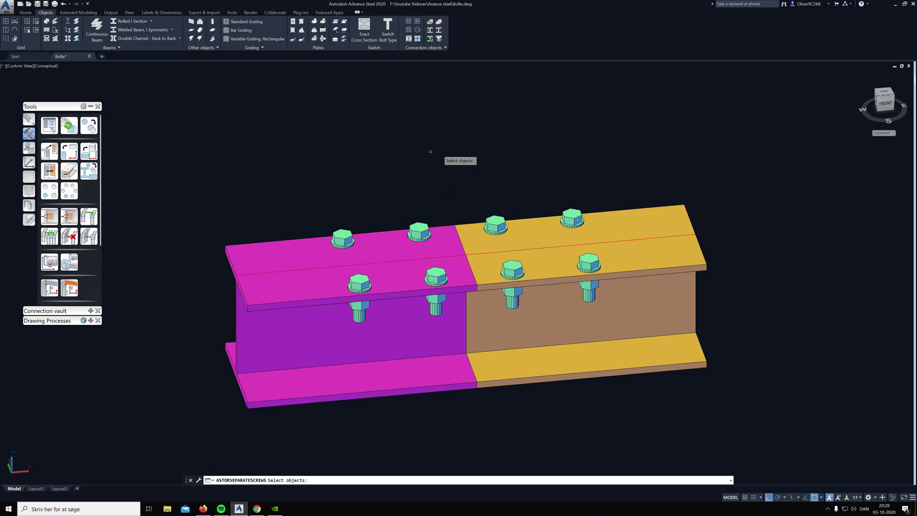
click(420, 225)
click(419, 225)
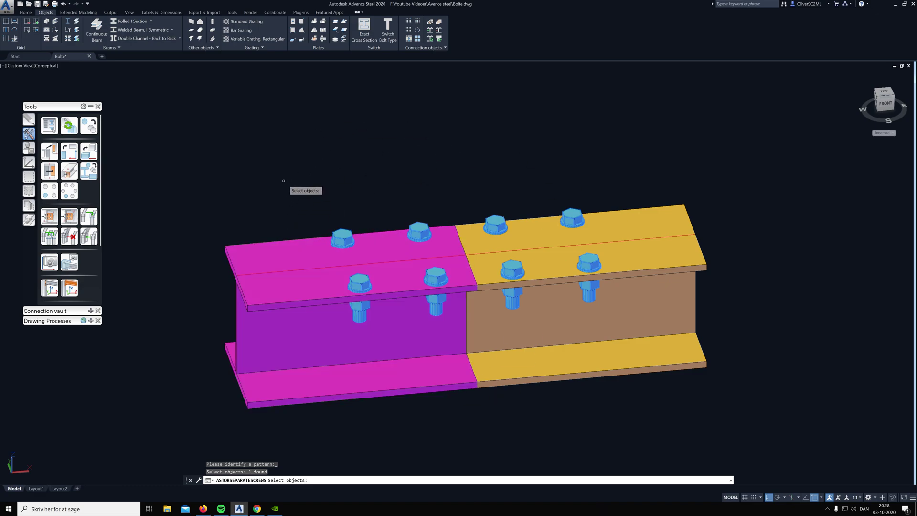
key(Return)
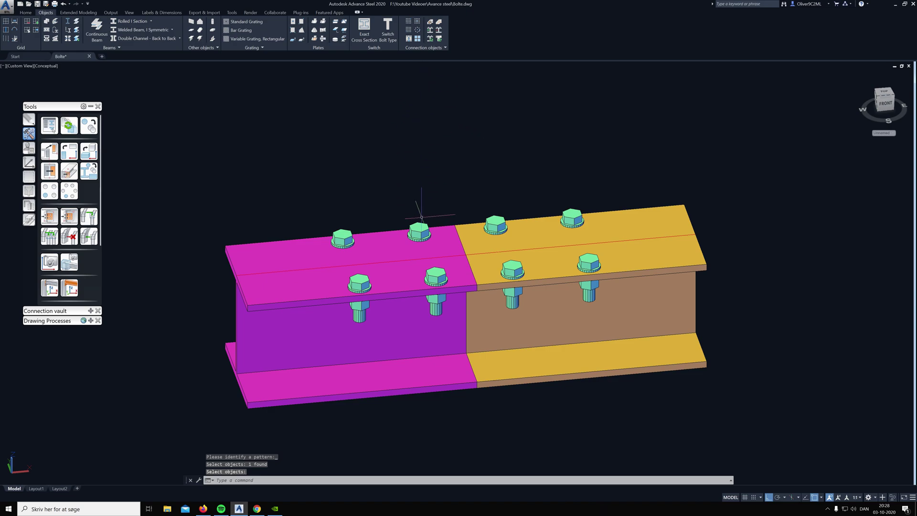
Step: Check the separated bolts on both upper flanges by selecting several of them individually
click(422, 232)
key(Escape)
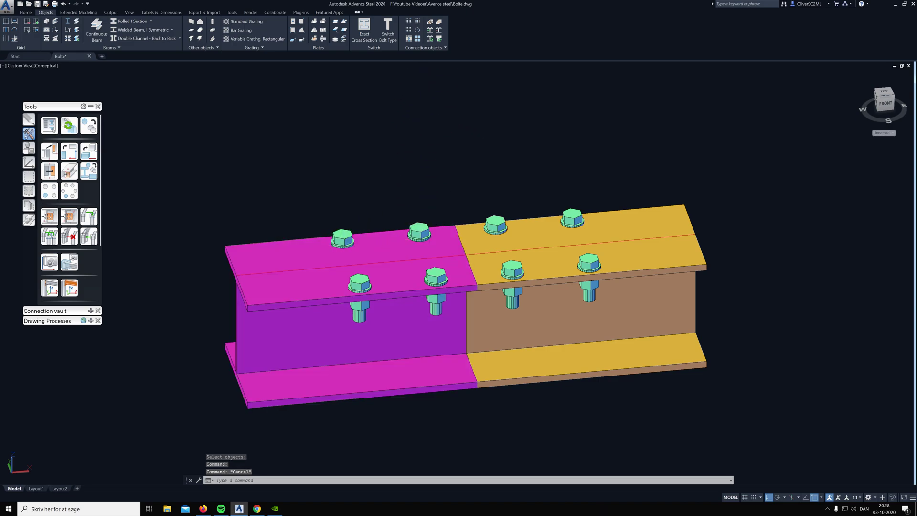
click(361, 282)
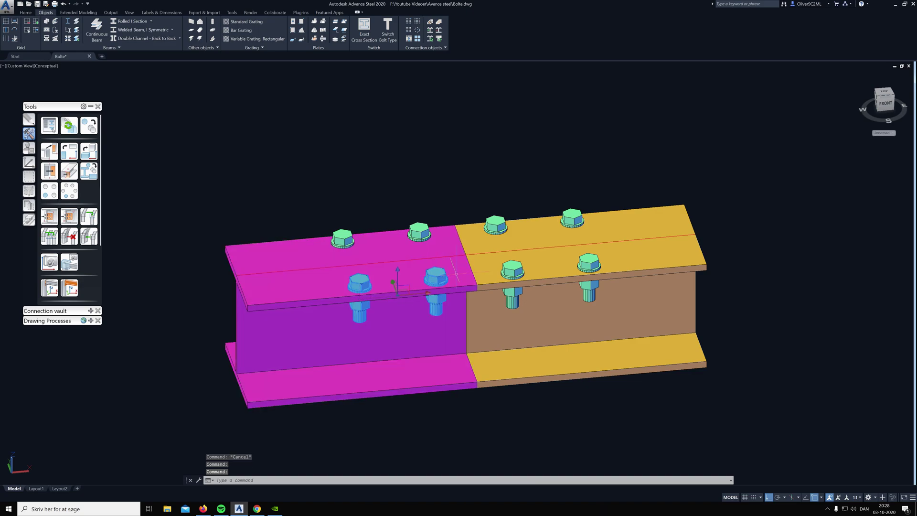
click(513, 266)
key(Escape)
click(497, 224)
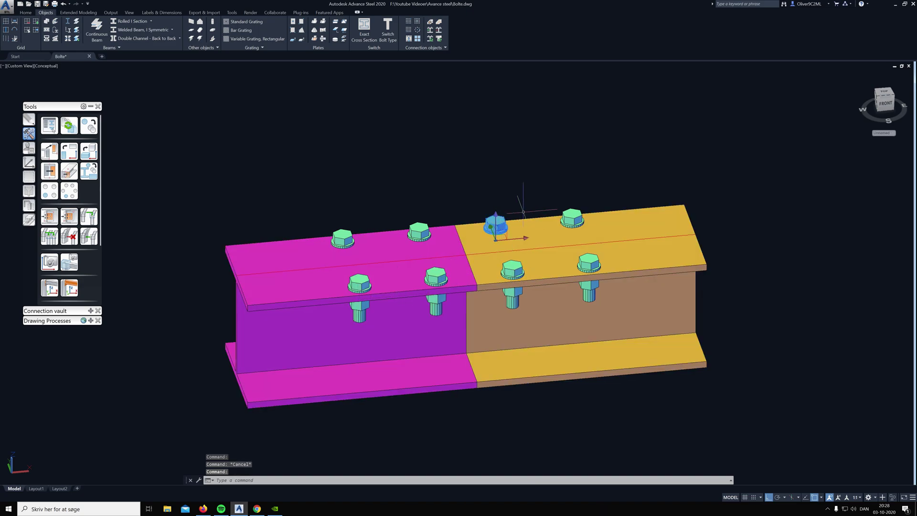
key(Escape)
Step: Examine the separated bolts and the two I-beams up close and from above
scroll(568, 221, up, 3)
scroll(571, 211, down, 5)
scroll(537, 188, up, 7)
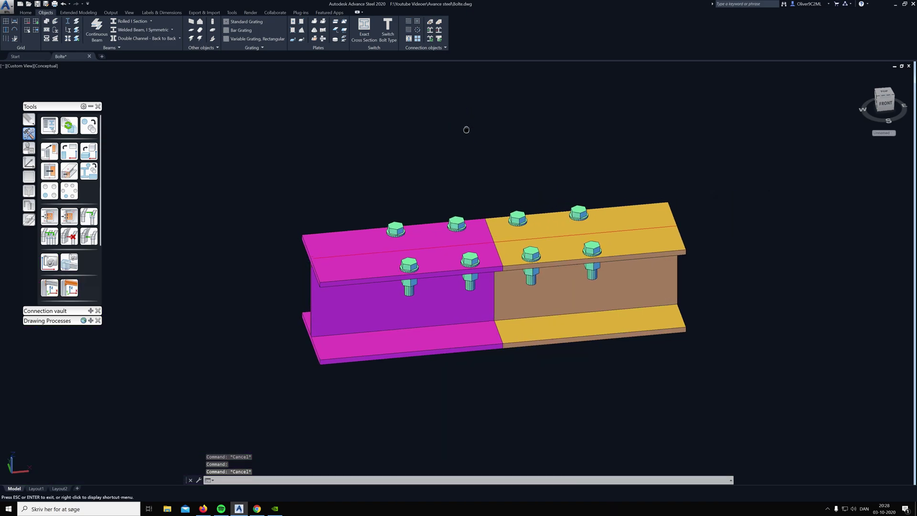
middle_drag(571, 281, 480, 206)
click(489, 238)
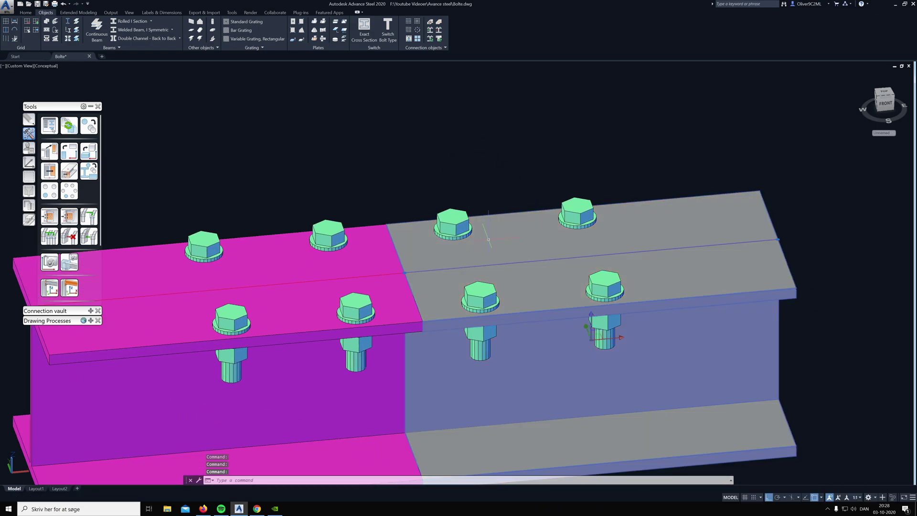
scroll(489, 177, down, 1)
shift+middle_drag(524, 163, 524, 204)
scroll(422, 258, up, 4)
key(Escape)
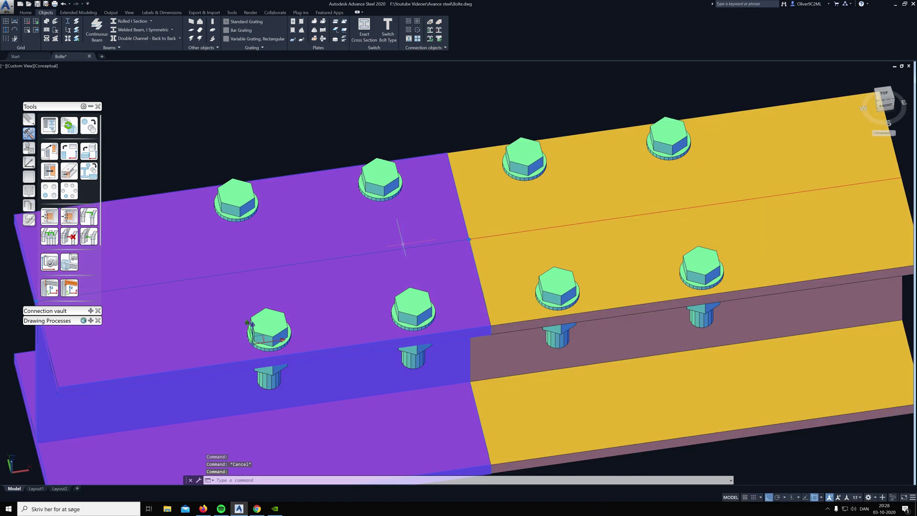
scroll(412, 238, down, 5)
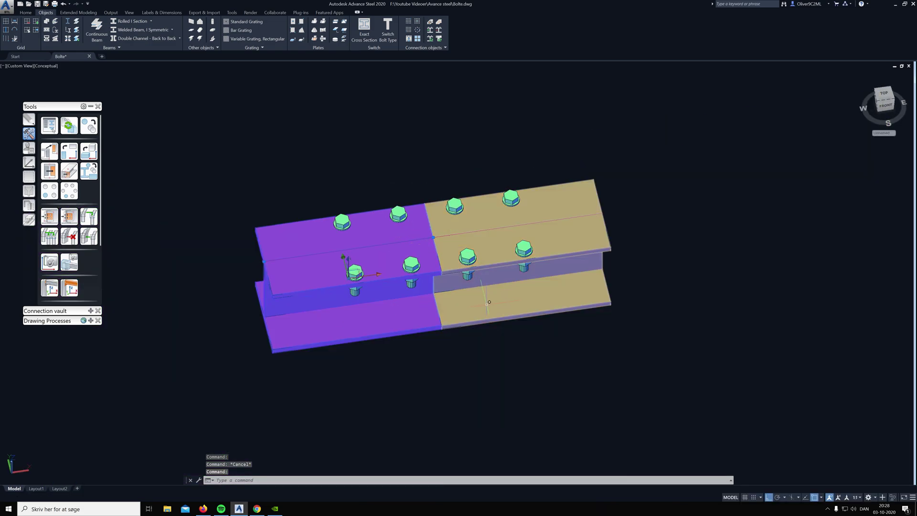
shift+middle_drag(489, 302, 449, 400)
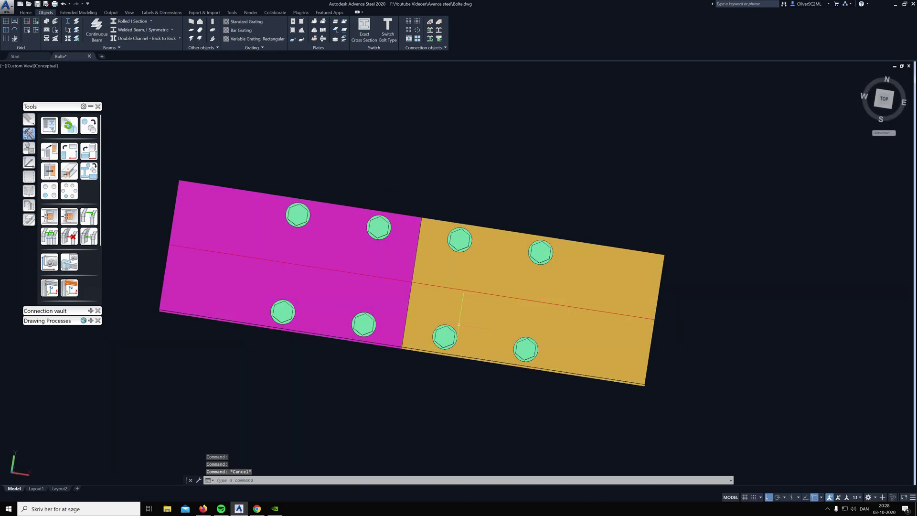
Step: View the whole row of bolt example assemblies in the model
scroll(458, 329, down, 15)
shift+middle_drag(425, 317, 444, 237)
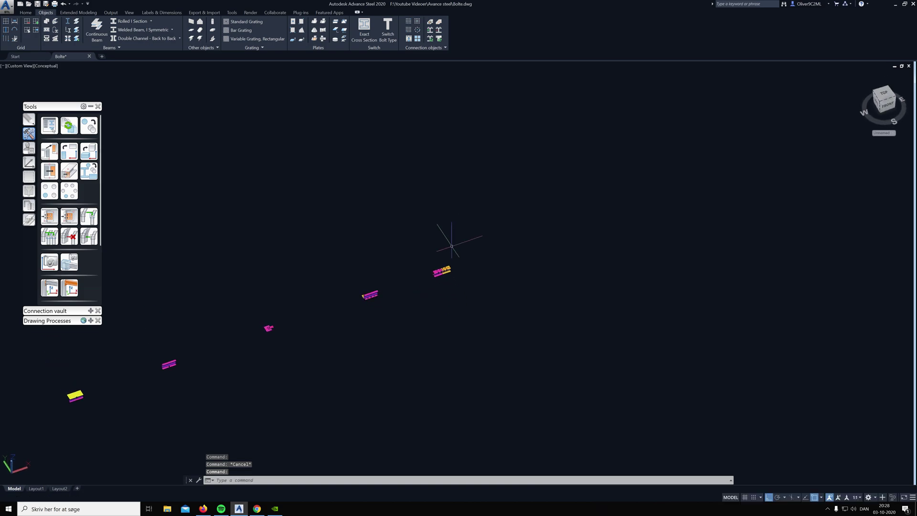
scroll(409, 285, down, 5)
scroll(342, 300, up, 5)
middle_drag(328, 266, 407, 254)
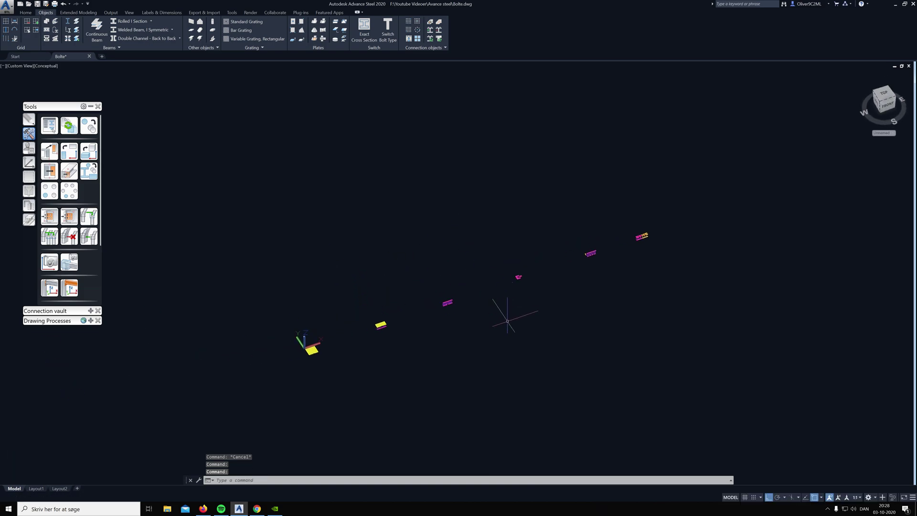
shift+middle_drag(508, 322, 482, 255)
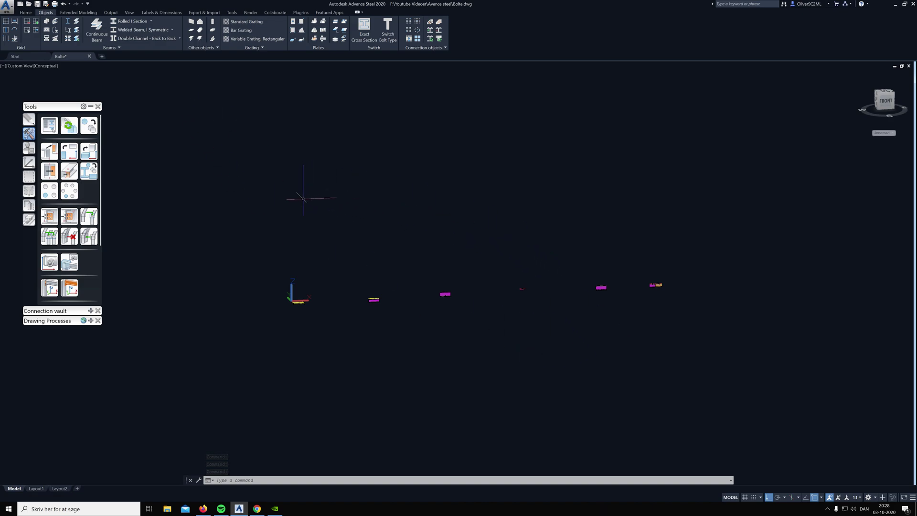
click(215, 113)
click(228, 124)
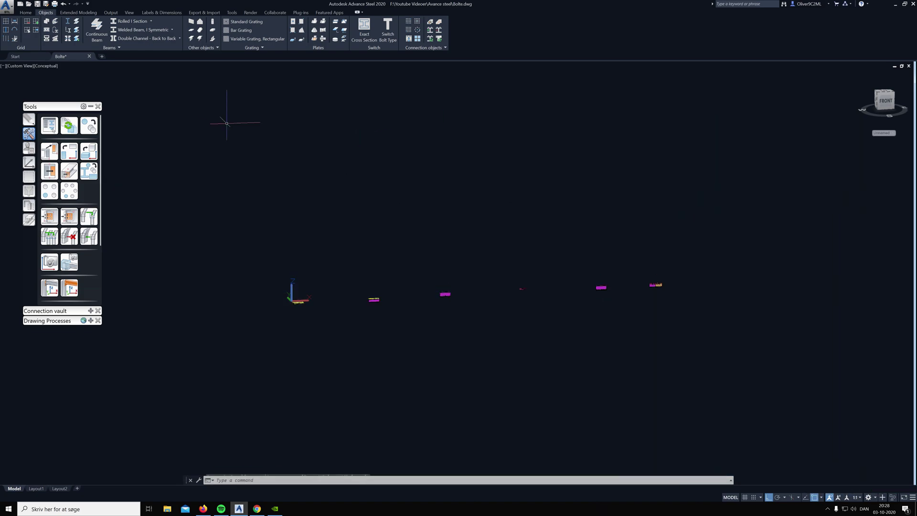
click(248, 138)
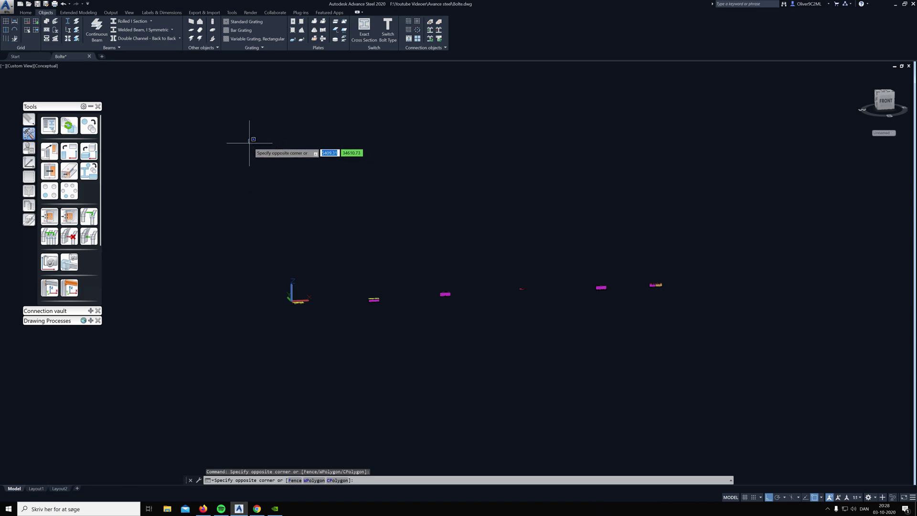
click(277, 176)
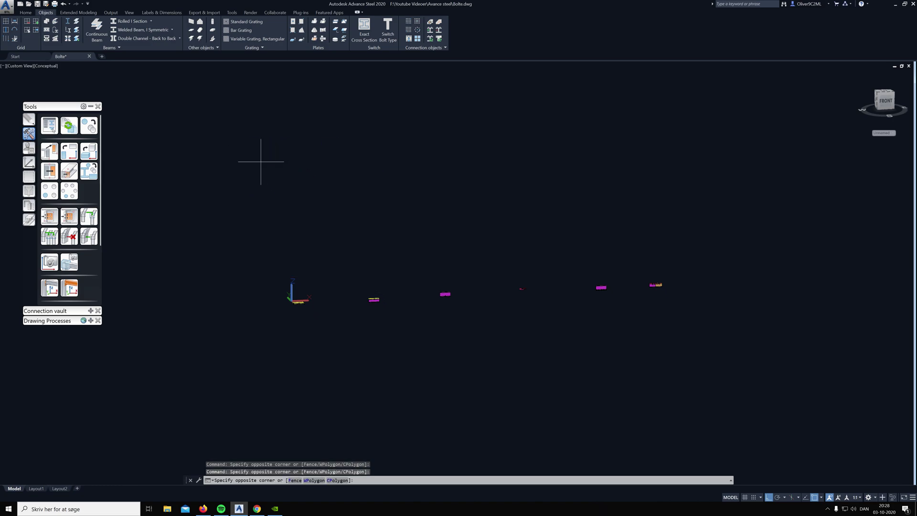
click(261, 162)
click(315, 226)
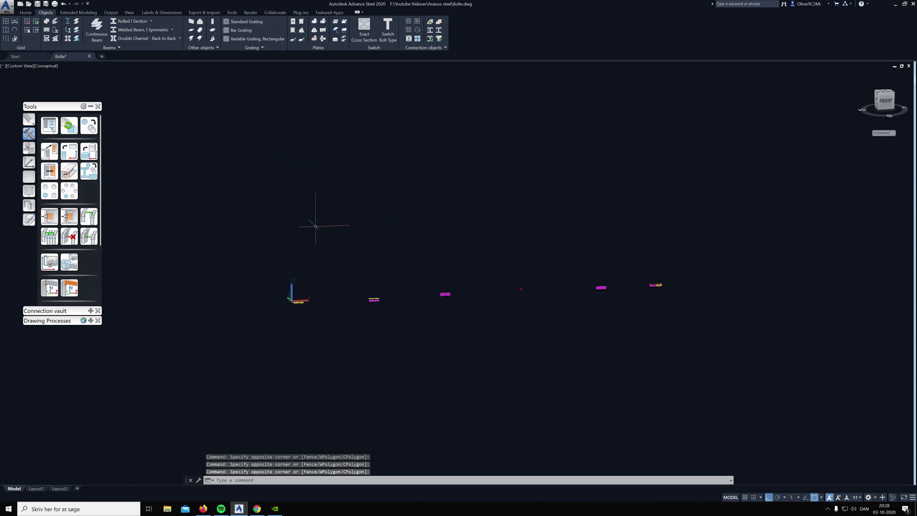